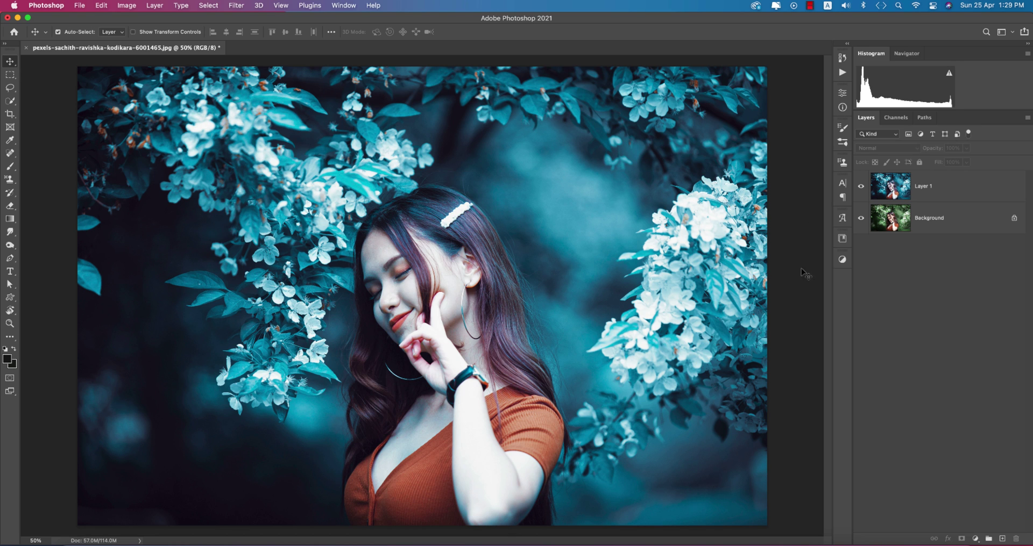
# - Compare the colour-graded Layer 1 with the original photo by toggling the layer's visibility
pyautogui.click(861, 187)
pyautogui.click(861, 187)
pyautogui.click(861, 187)
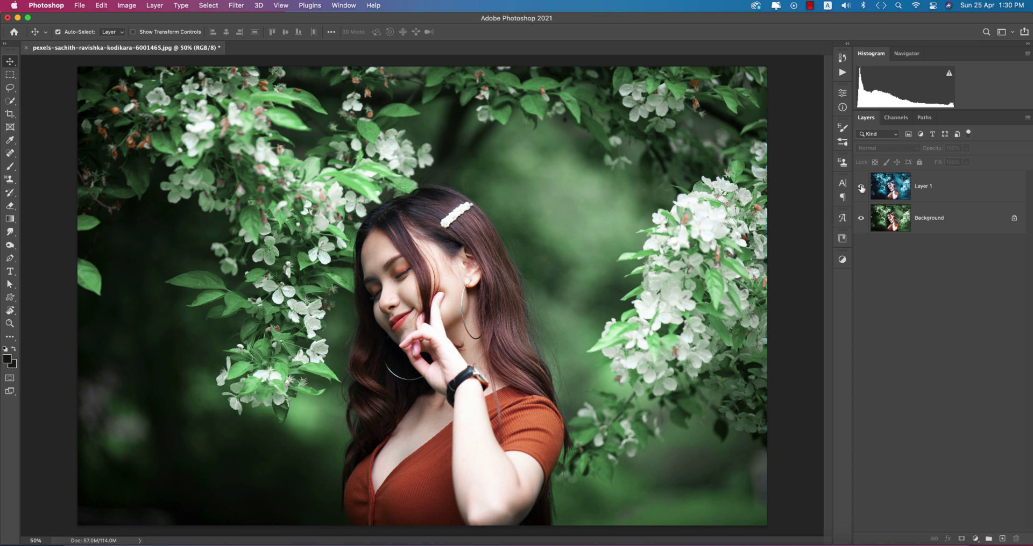
pyautogui.click(861, 188)
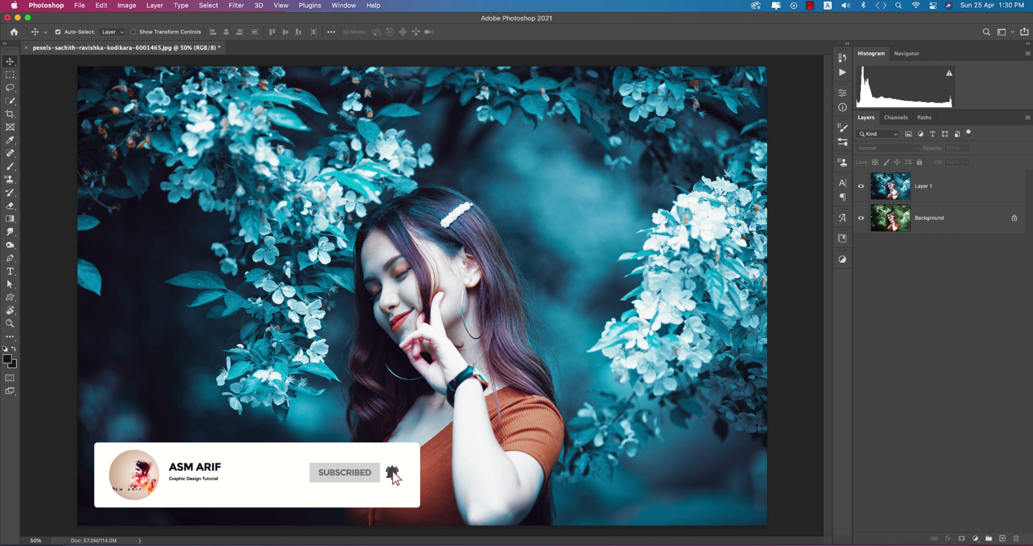
# - Delete the colour-graded Layer 1 and duplicate the Background layer
pyautogui.click(936, 186)
pyautogui.press('BackSpace')
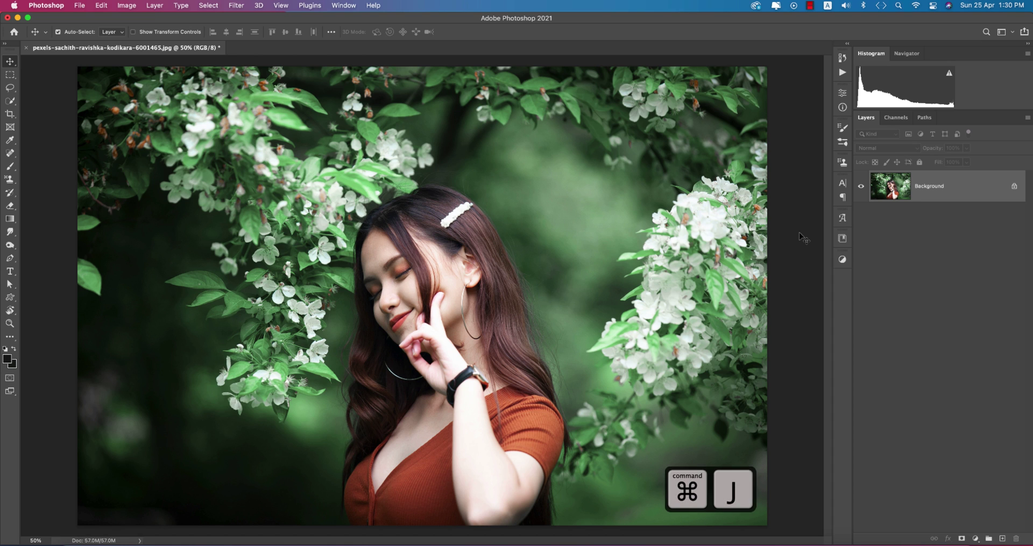
pyautogui.press('super+j')
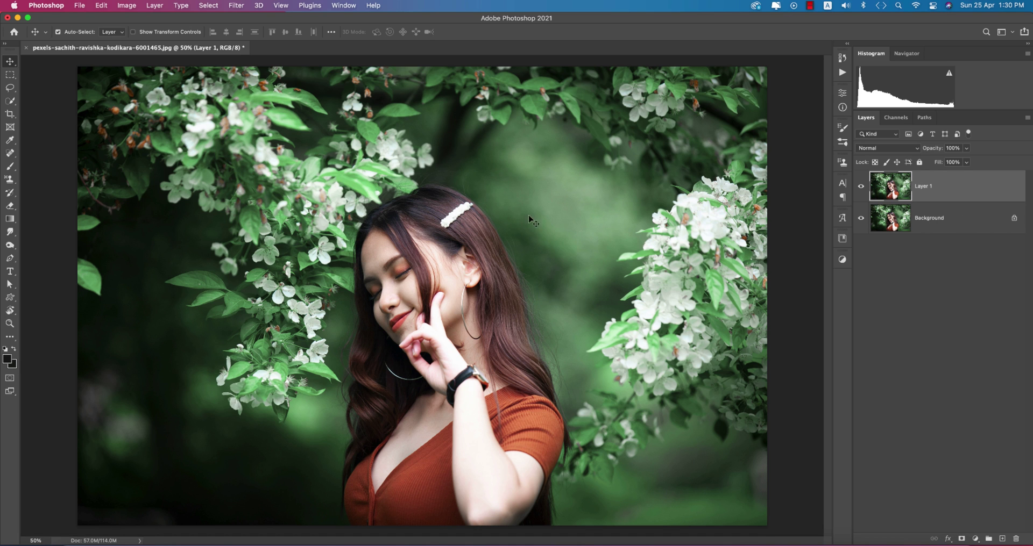
# - Open the Camera Raw Filter on the duplicated layer and set Temperature to -25 and Tint to -7
pyautogui.click(236, 5)
pyautogui.click(246, 81)
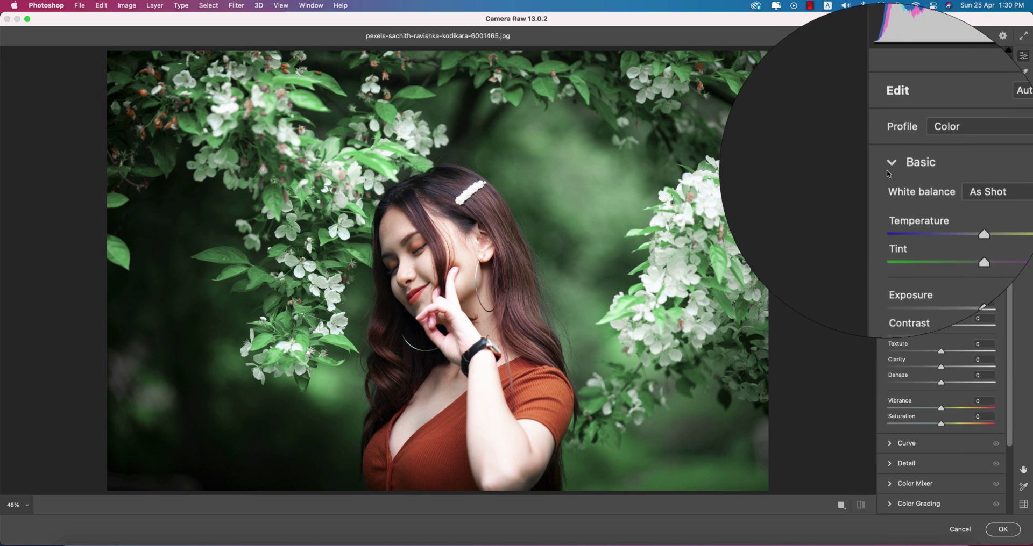
pyautogui.click(889, 166)
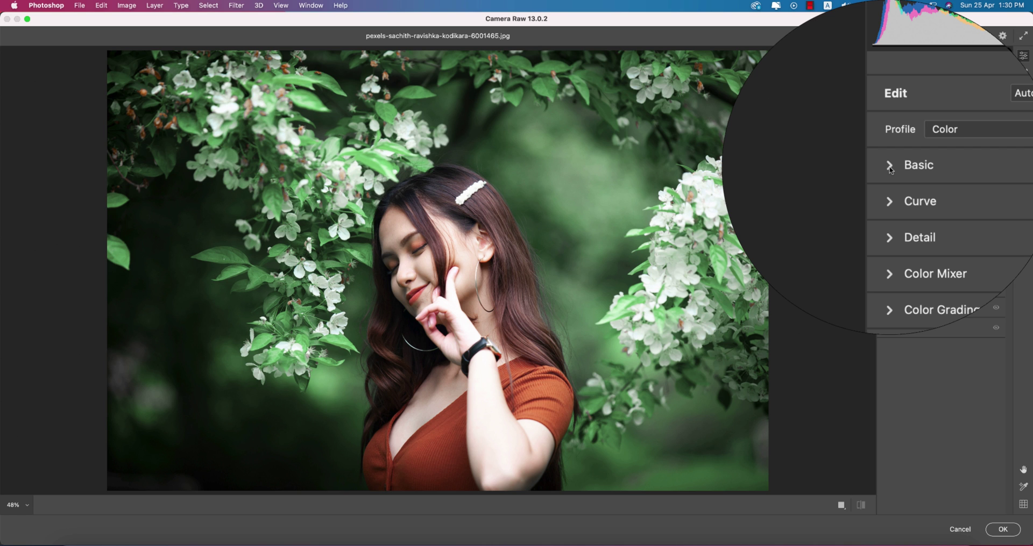
pyautogui.click(890, 167)
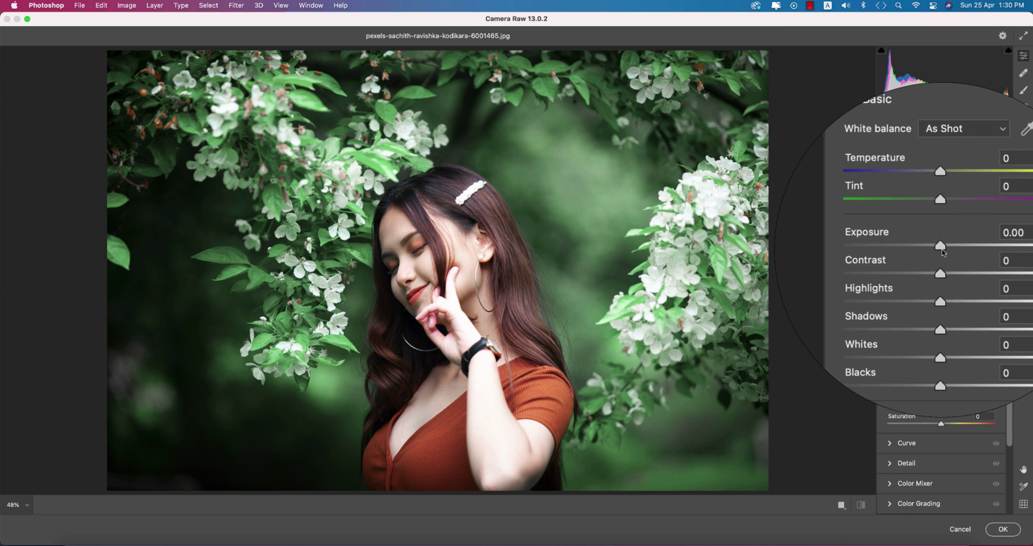
pyautogui.moveTo(946, 205)
pyautogui.mouseDown()
pyautogui.moveTo(926, 210)
pyautogui.moveTo(937, 222)
pyautogui.mouseUp()
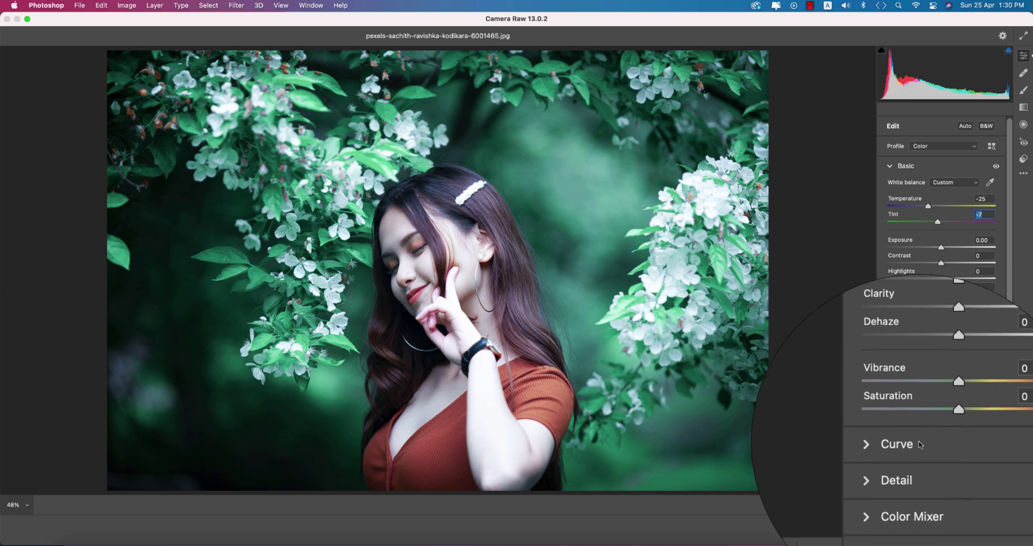
# - Show the HSL Hue adjustments in the Color Mixer
pyautogui.click(935, 485)
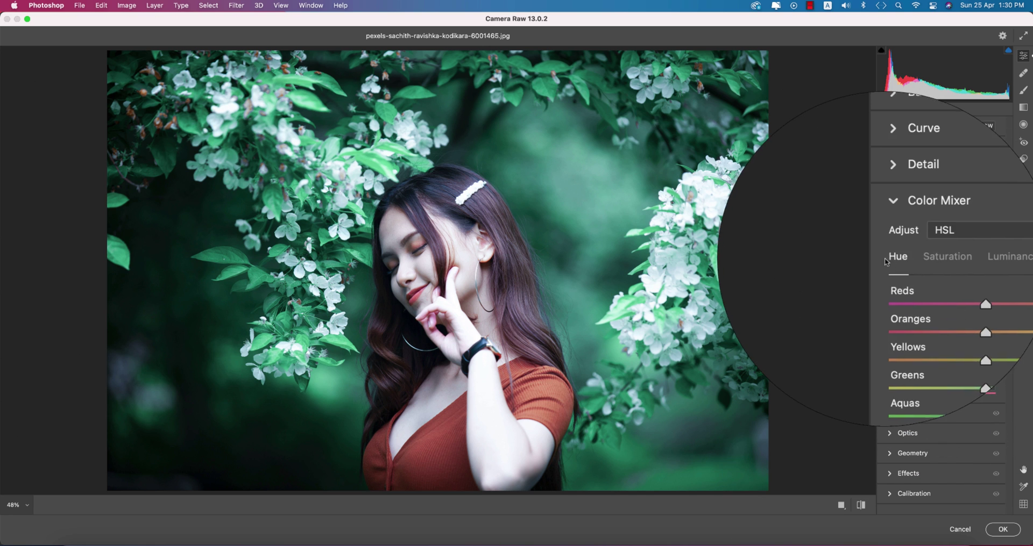
pyautogui.click(914, 257)
pyautogui.click(940, 258)
pyautogui.click(888, 257)
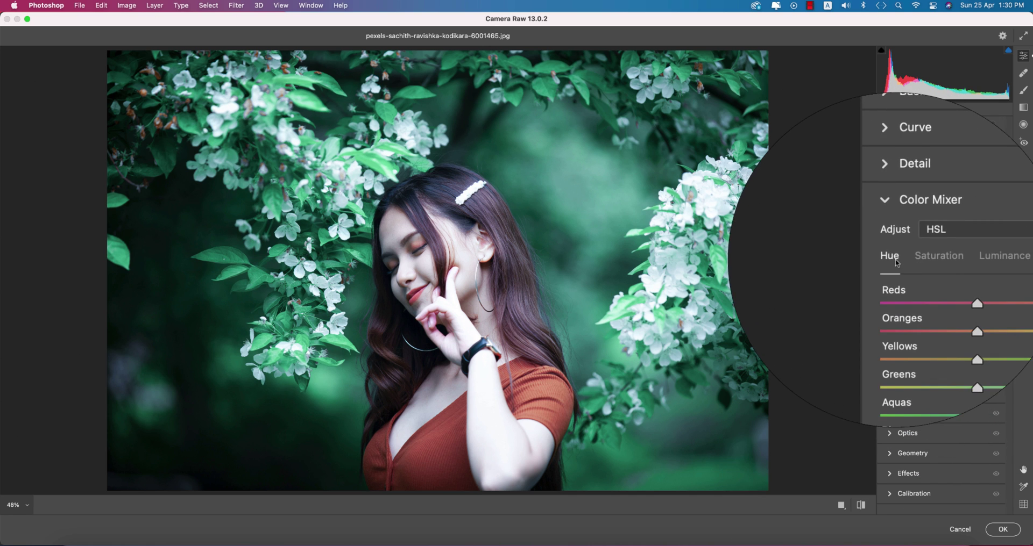
pyautogui.scroll(-4, 915, 296)
pyautogui.moveTo(934, 348); pyautogui.dragTo(1014, 351)
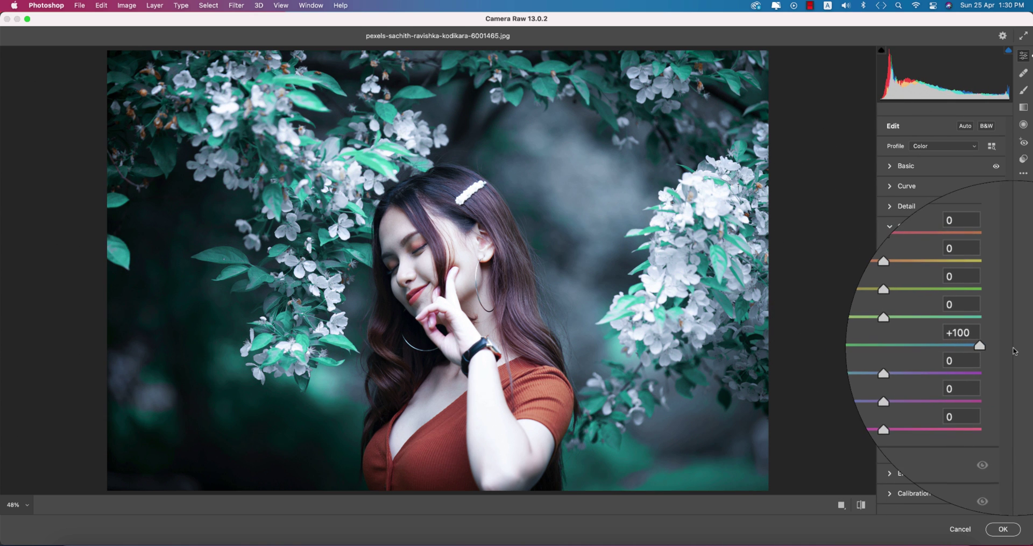
pyautogui.press('super+z')
pyautogui.press('super+z')
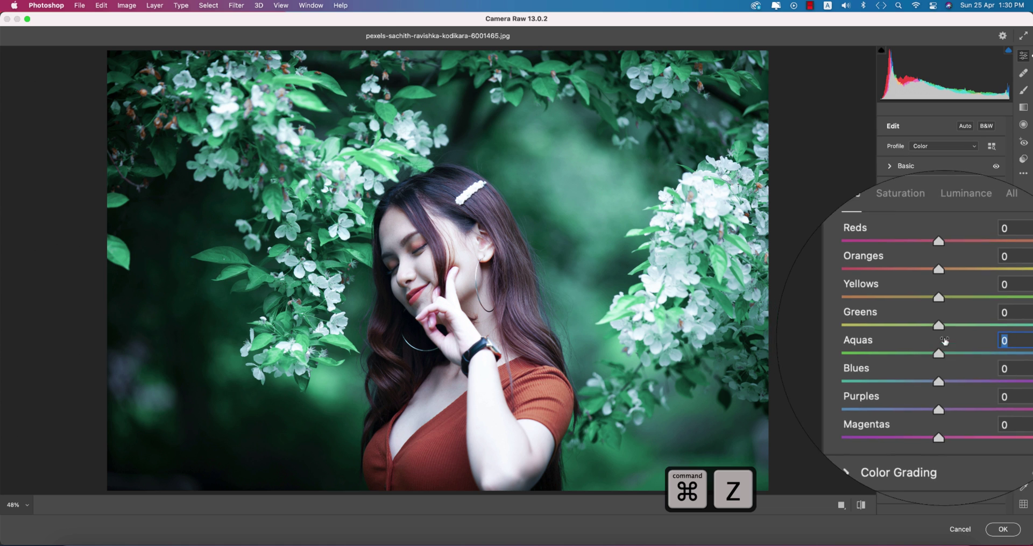
# - Set the Color Mixer hues of Greens and Aquas to +100 and of Yellows to +96
pyautogui.moveTo(946, 318); pyautogui.dragTo(995, 335)
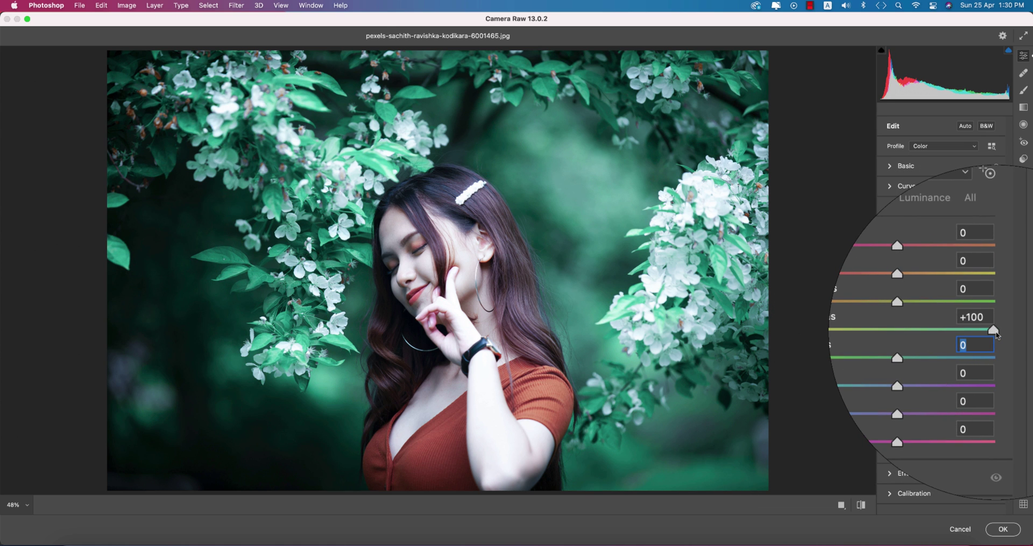
pyautogui.moveTo(904, 348); pyautogui.dragTo(996, 349)
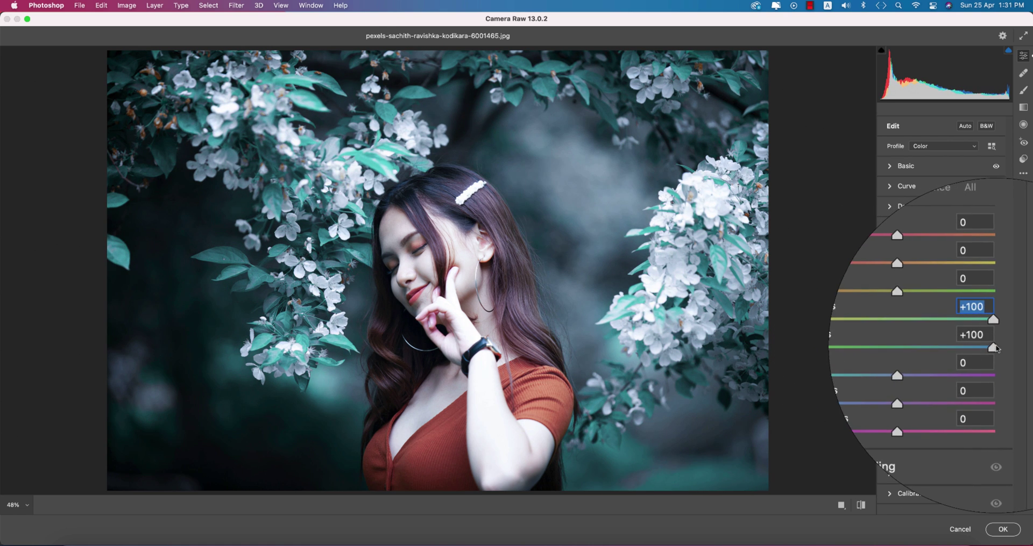
pyautogui.moveTo(942, 316); pyautogui.dragTo(993, 316)
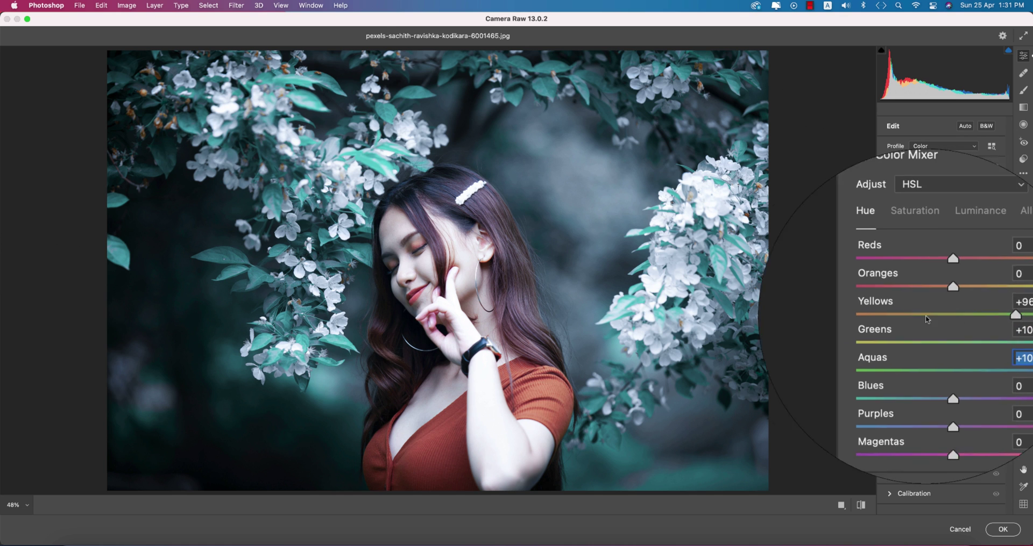
# - Strongly increase the saturation of the Aquas in the Color Mixer
pyautogui.click(924, 257)
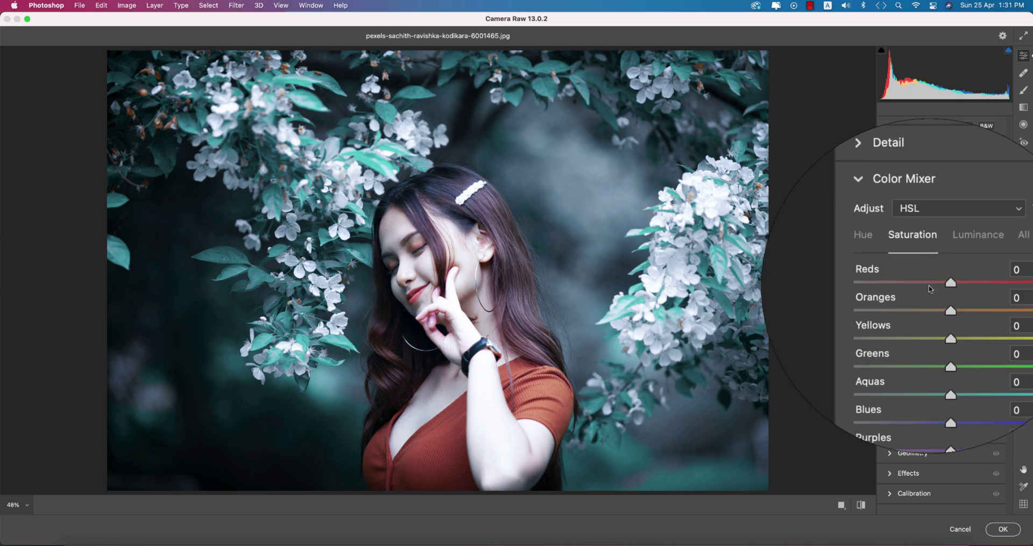
pyautogui.moveTo(942, 348); pyautogui.dragTo(988, 348)
pyautogui.scroll(5, 914, 242)
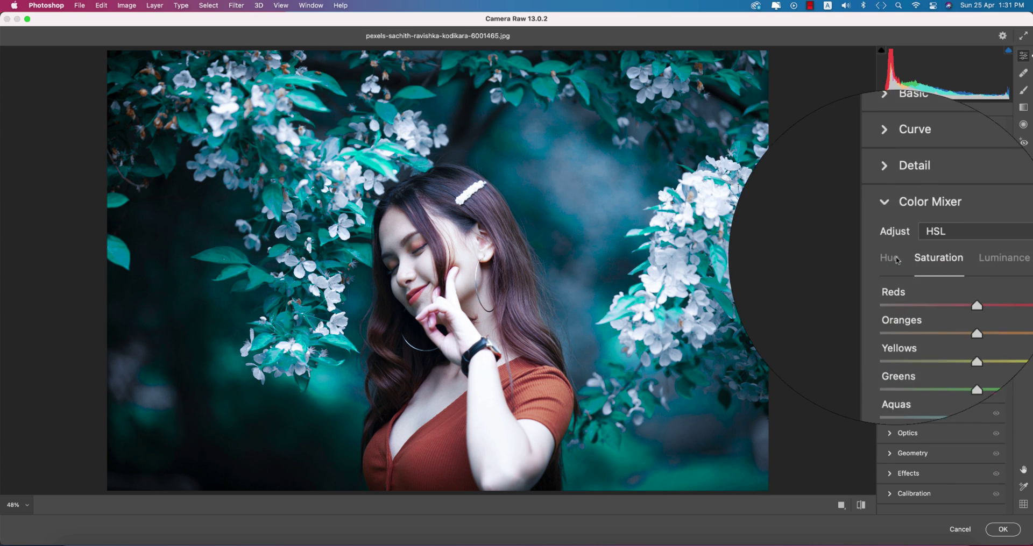
# - In Calibration, set the Blue Primary hue to -64, Green Primary hue to +58 and Red Primary hue to +32
pyautogui.click(891, 226)
pyautogui.scroll(-3, 892, 301)
pyautogui.click(891, 331)
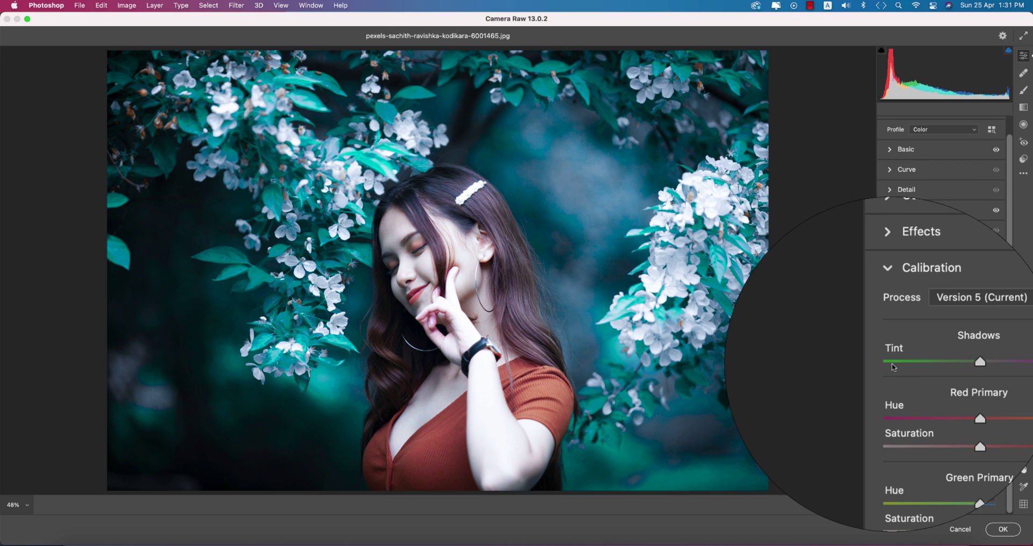
pyautogui.moveTo(941, 491)
pyautogui.mouseDown()
pyautogui.moveTo(959, 492)
pyautogui.moveTo(926, 491)
pyautogui.mouseUp()
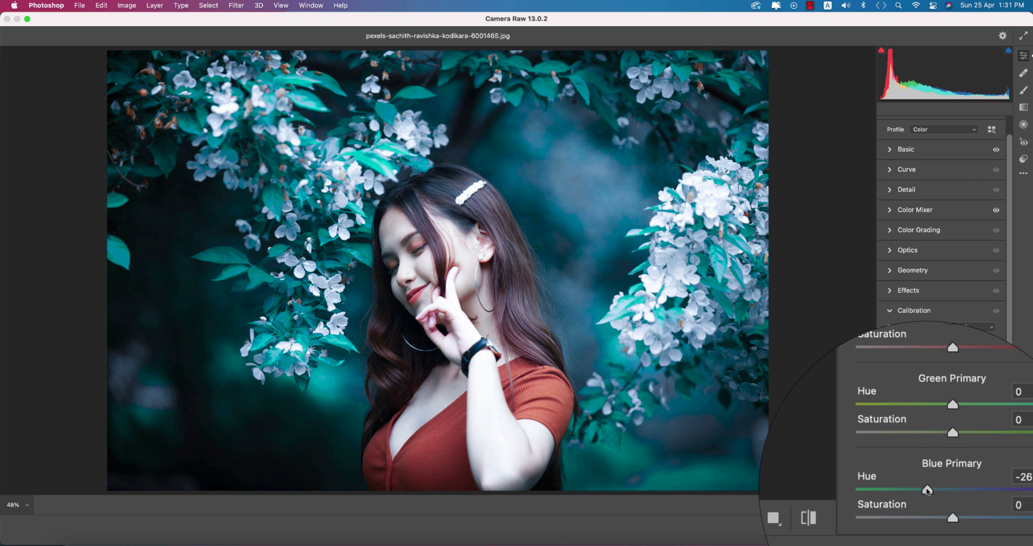
pyautogui.moveTo(911, 444); pyautogui.dragTo(973, 443)
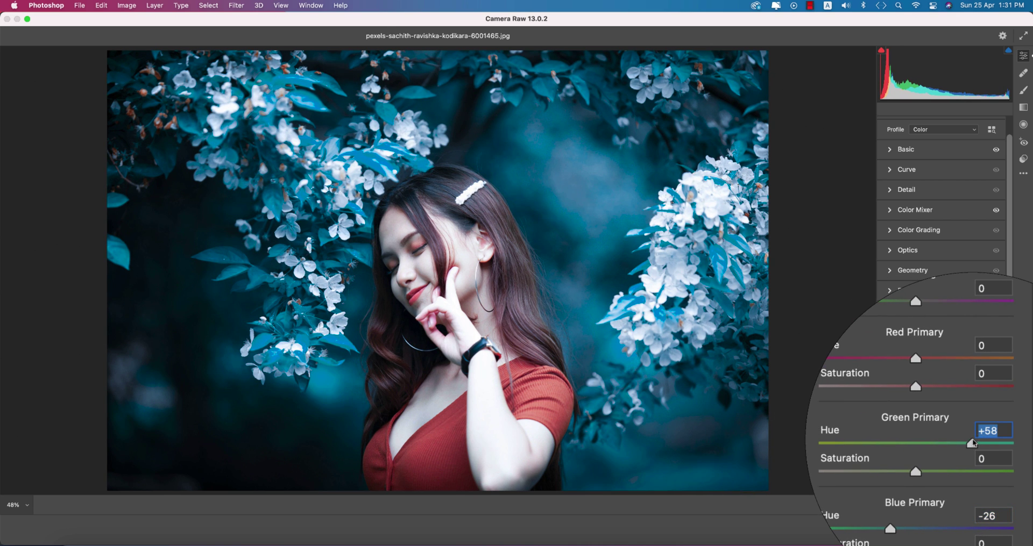
pyautogui.moveTo(923, 395); pyautogui.dragTo(961, 398)
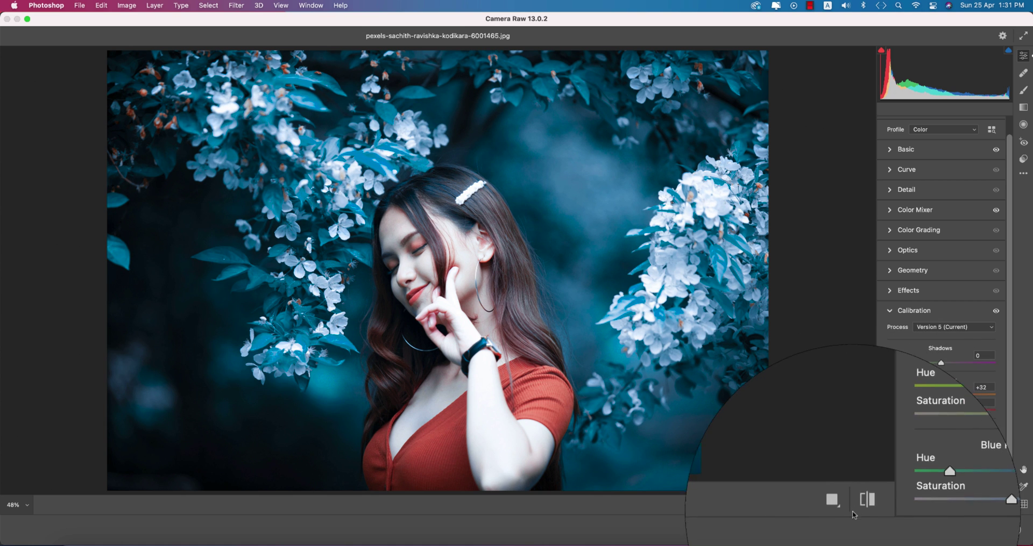
# - Check the before/after comparison and set the Basic Temperature to -20
pyautogui.click(866, 506)
pyautogui.click(865, 505)
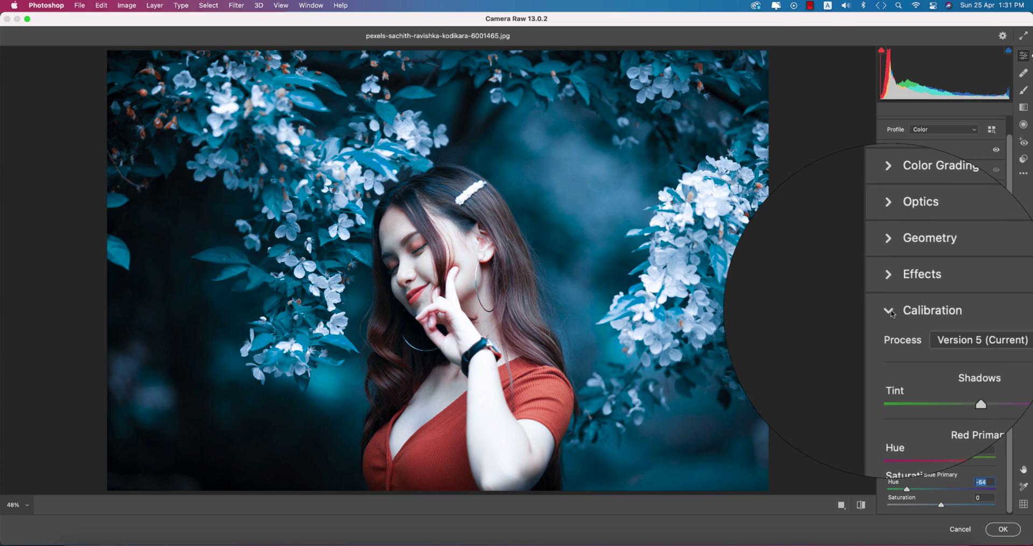
pyautogui.click(914, 311)
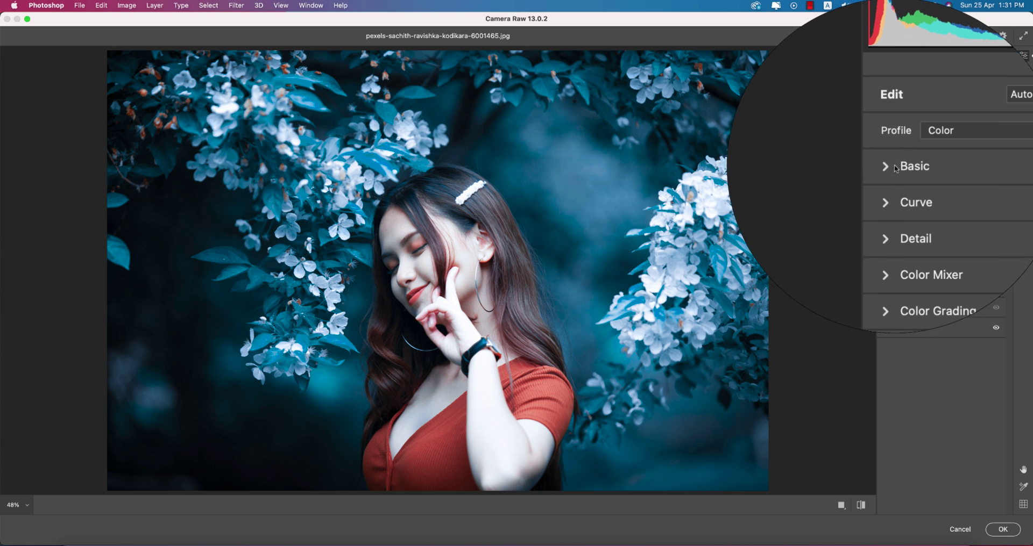
pyautogui.click(891, 164)
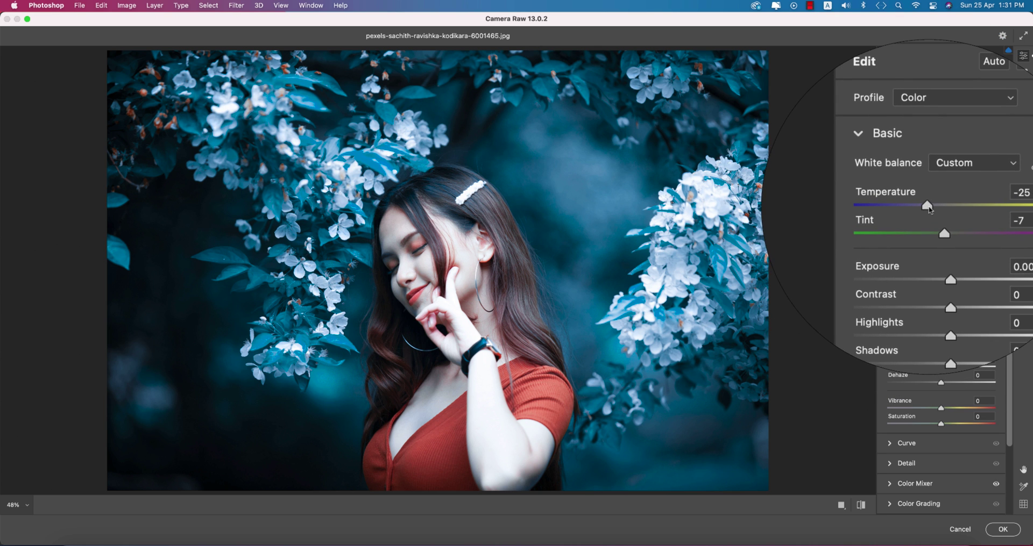
pyautogui.moveTo(932, 209); pyautogui.dragTo(933, 210)
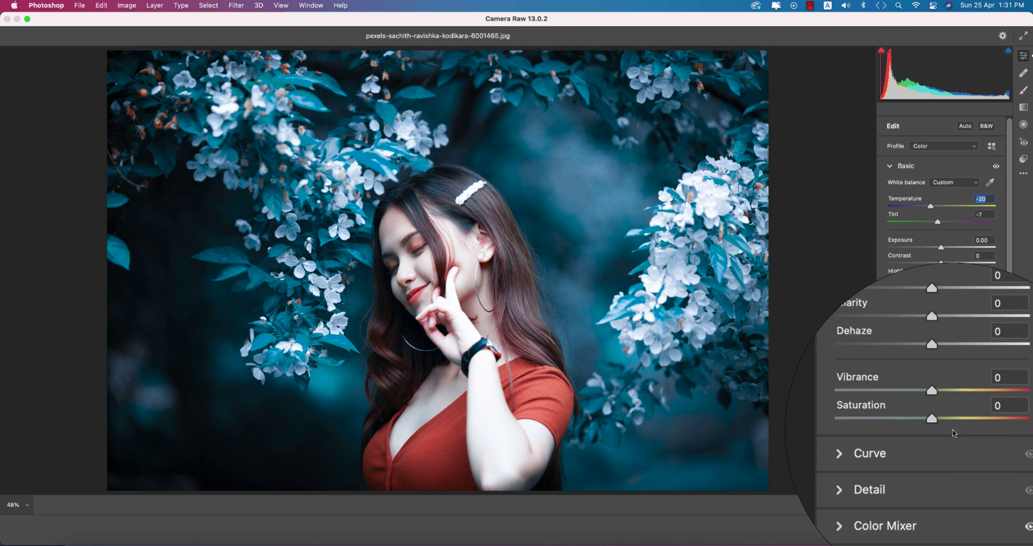
# - Tint the shadows blue in Color Grading with hue 236 and saturation 19
pyautogui.scroll(-3, 962, 398)
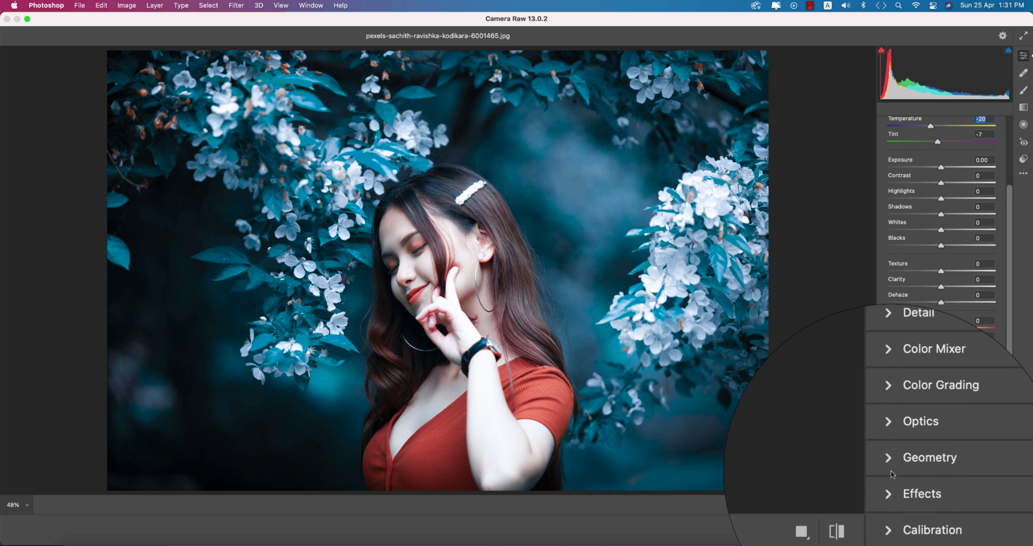
pyautogui.click(893, 425)
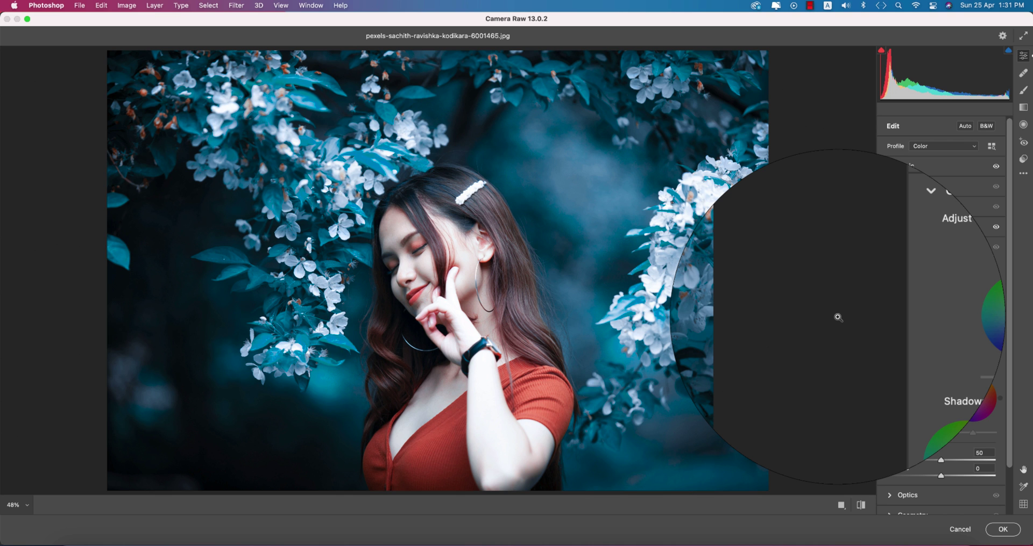
pyautogui.click(936, 263)
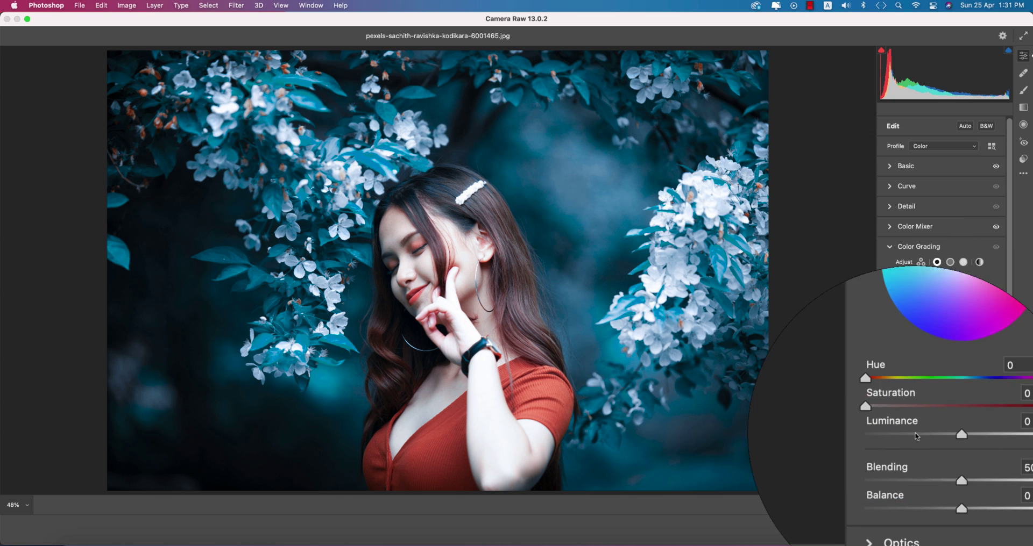
pyautogui.moveTo(975, 258); pyautogui.dragTo(961, 280)
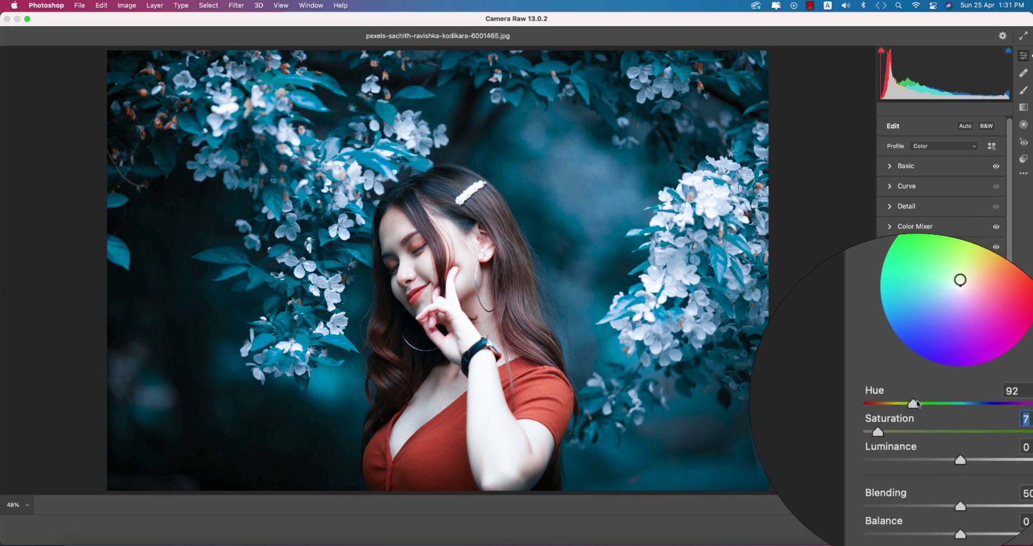
pyautogui.moveTo(920, 402); pyautogui.dragTo(962, 403)
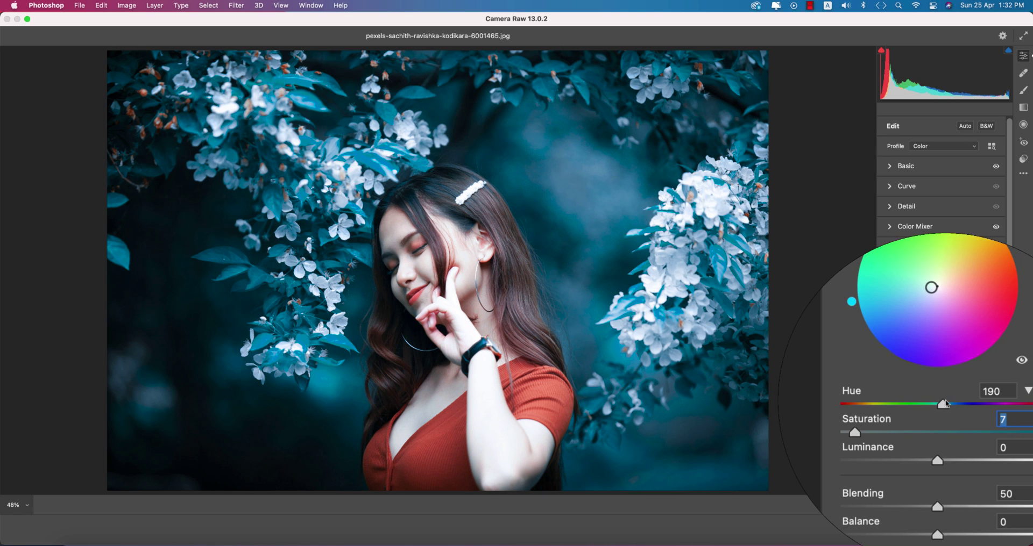
pyautogui.moveTo(875, 416); pyautogui.dragTo(911, 420)
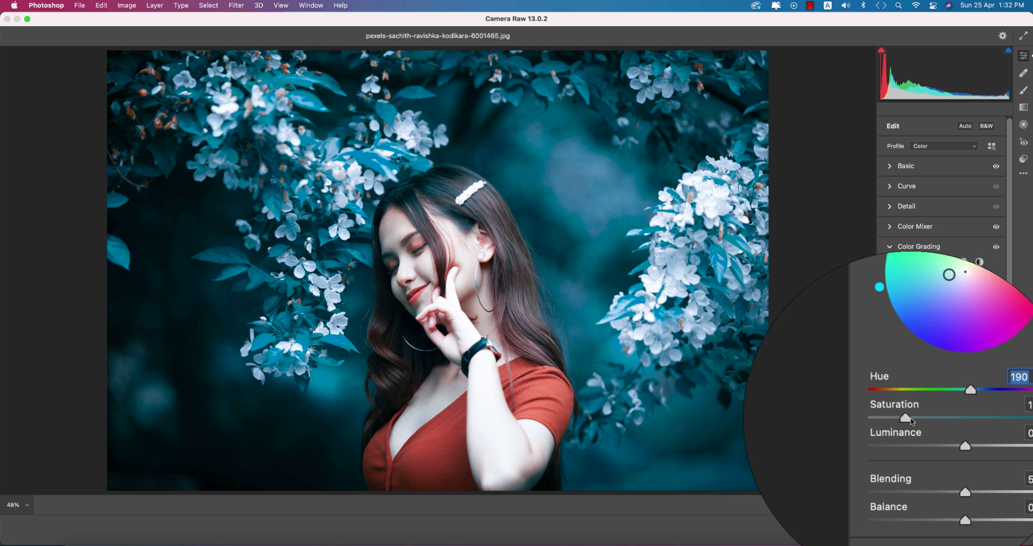
pyautogui.moveTo(968, 389)
pyautogui.mouseDown()
pyautogui.moveTo(928, 402)
pyautogui.moveTo(962, 405)
pyautogui.mouseUp()
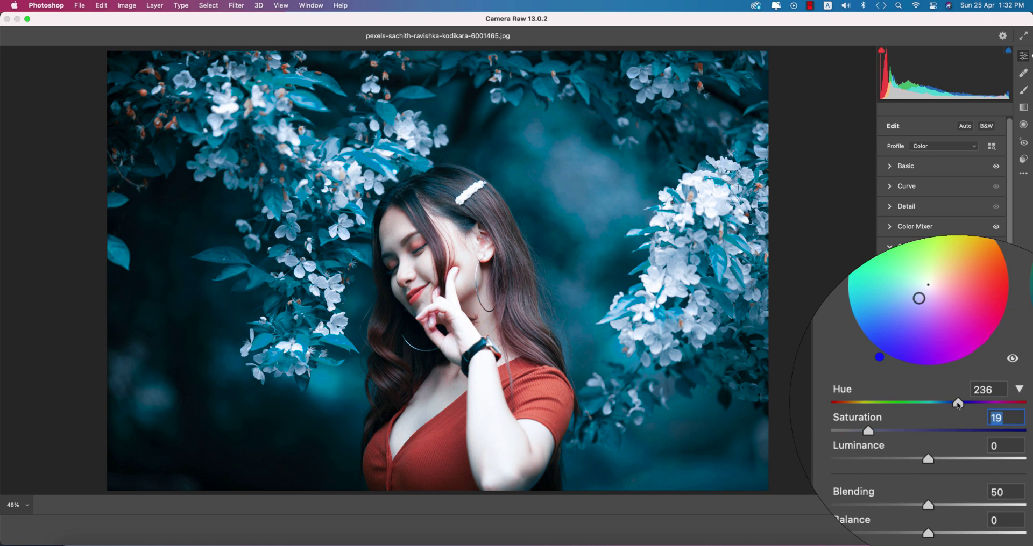
# - Give the Color Grading midtones a slight yellow tint
pyautogui.click(949, 263)
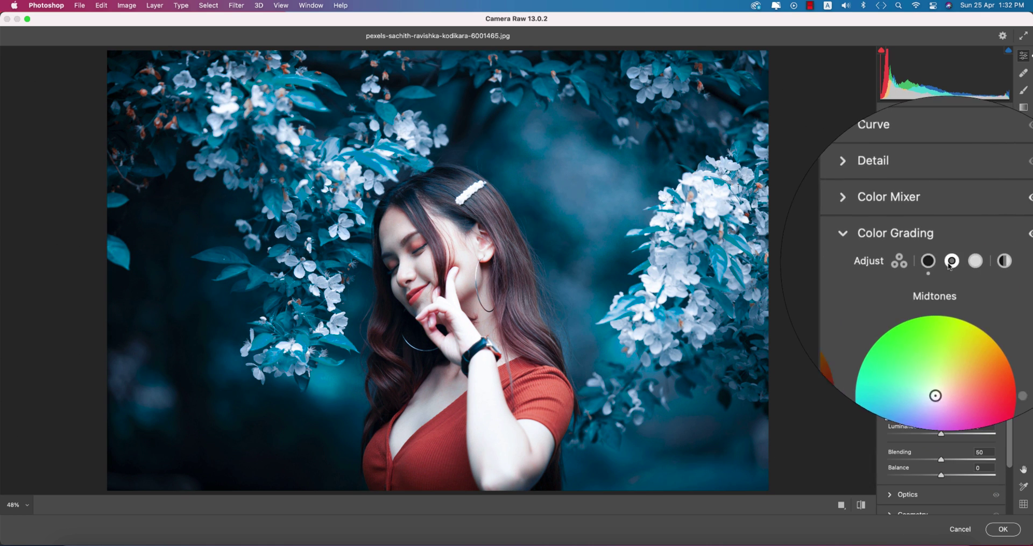
pyautogui.moveTo(893, 420); pyautogui.dragTo(908, 404)
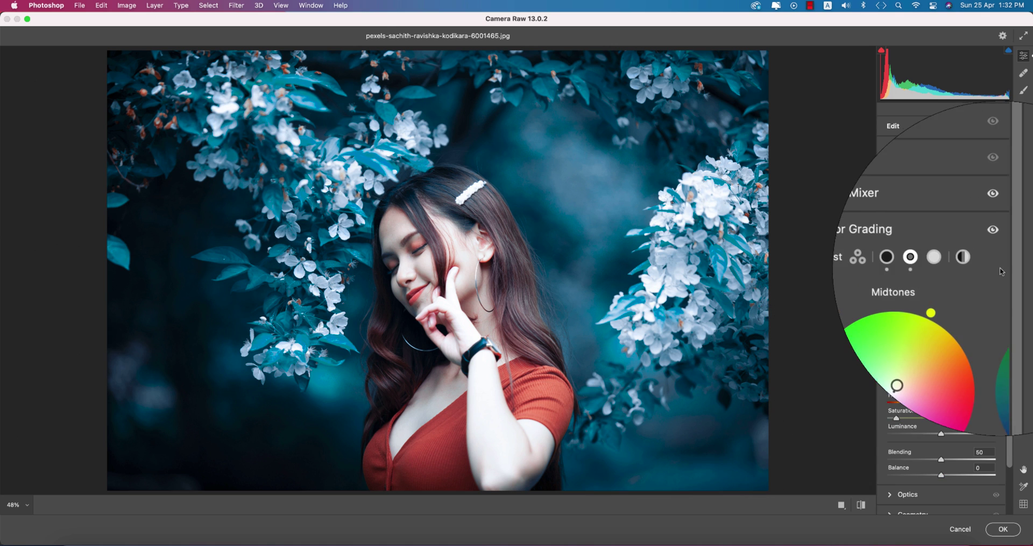
# - Tint the Color Grading highlights slightly yellow with hue 75 and compare the grade with the default settings
pyautogui.click(963, 262)
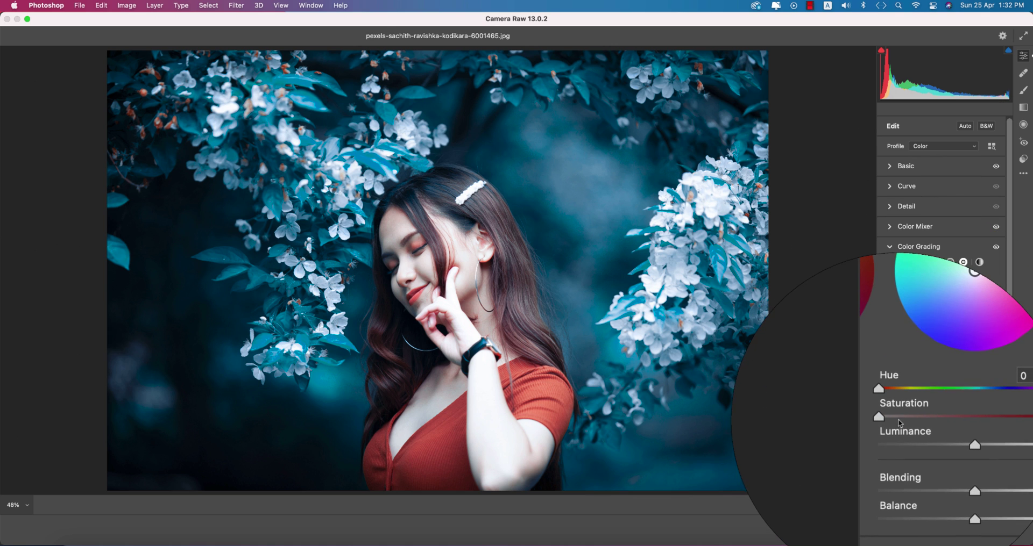
pyautogui.moveTo(894, 420); pyautogui.dragTo(911, 407)
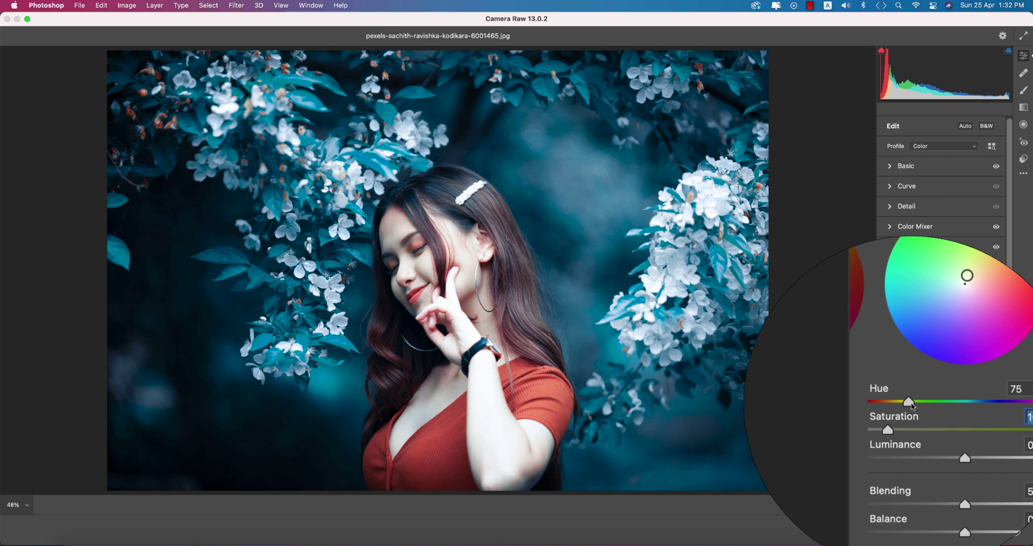
pyautogui.scroll(-3, 941, 269)
pyautogui.scroll(1, 941, 269)
pyautogui.click(918, 242)
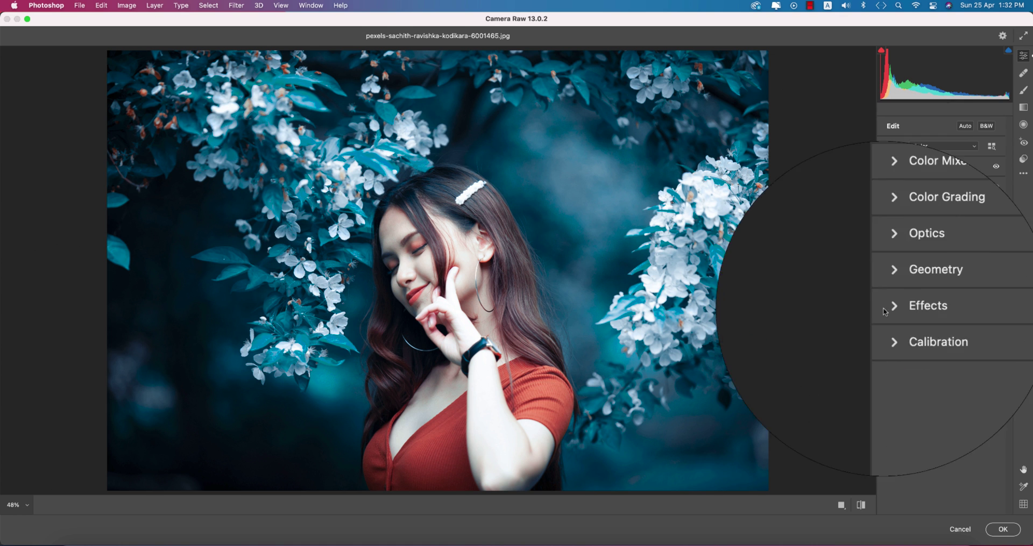
pyautogui.click(862, 505)
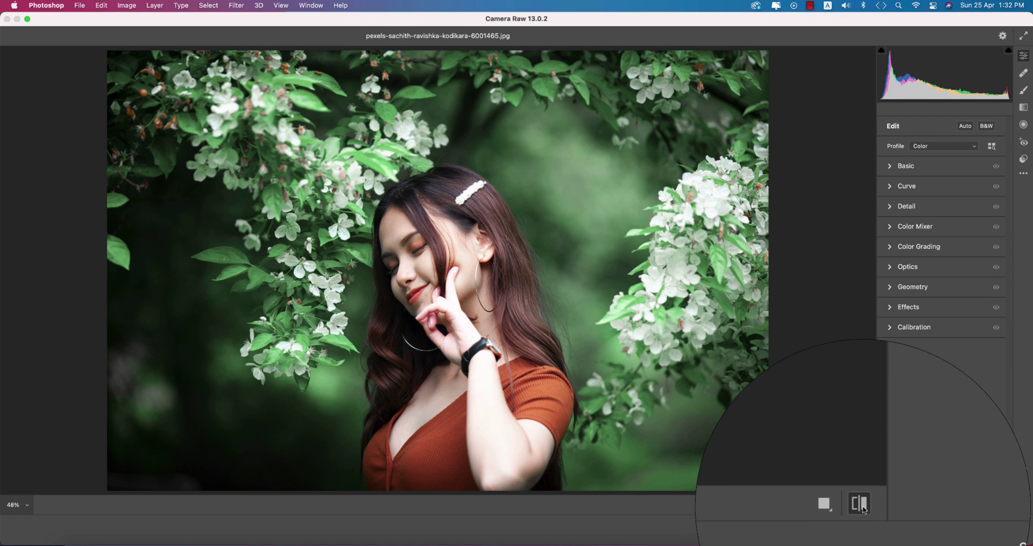
pyautogui.click(861, 506)
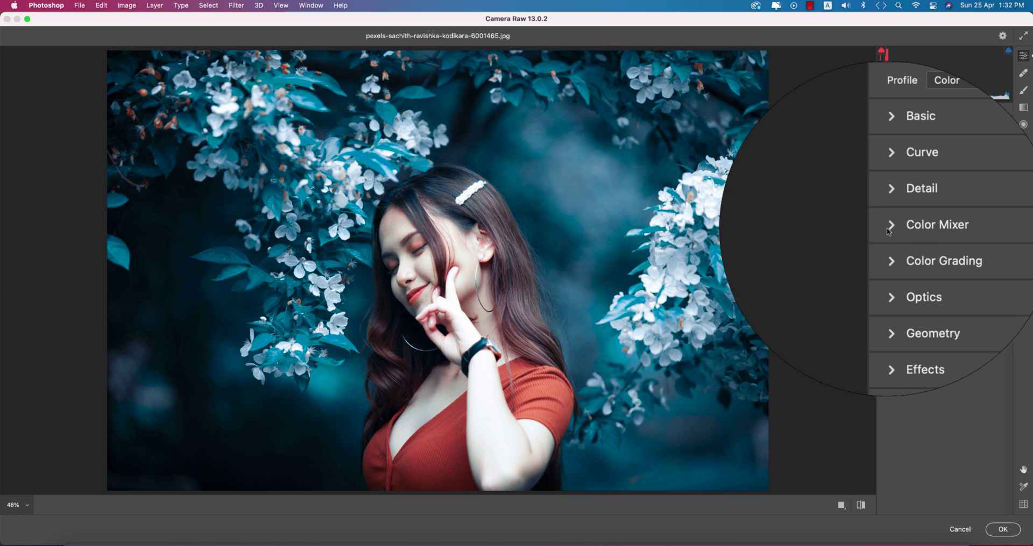
# - In the Color Mixer, shift the Reds hue toward magenta and set the Reds luminance to -4
pyautogui.click(890, 230)
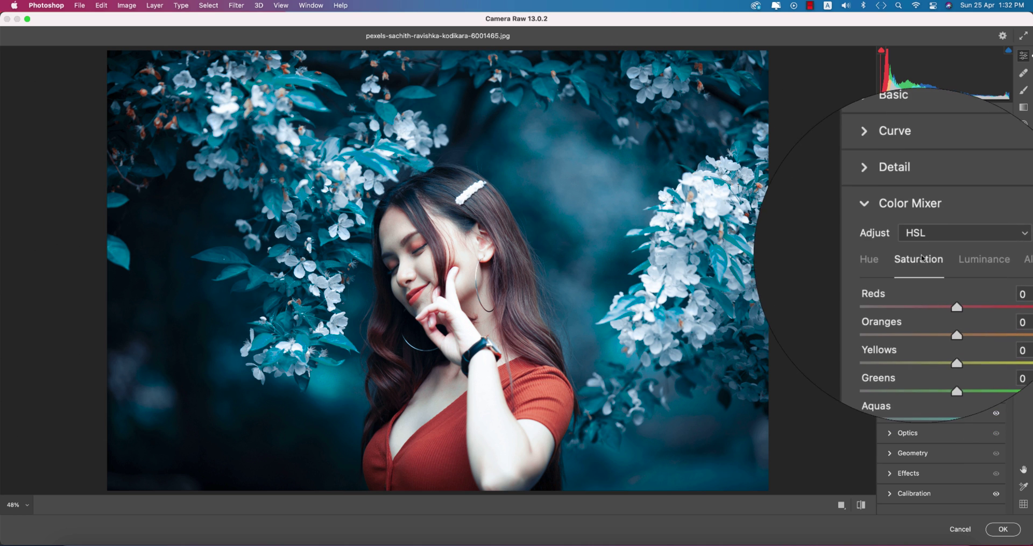
pyautogui.moveTo(941, 286); pyautogui.dragTo(909, 286)
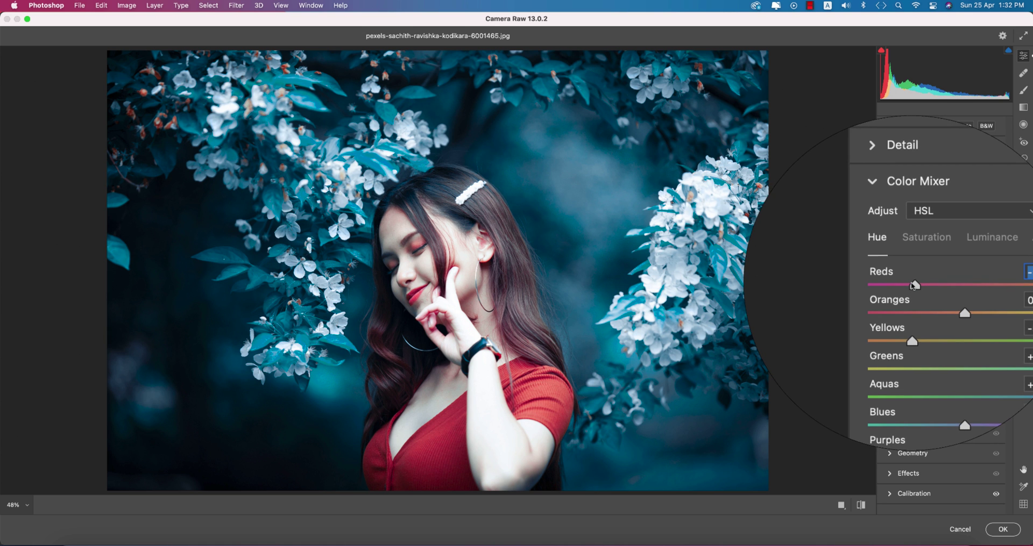
pyautogui.click(955, 258)
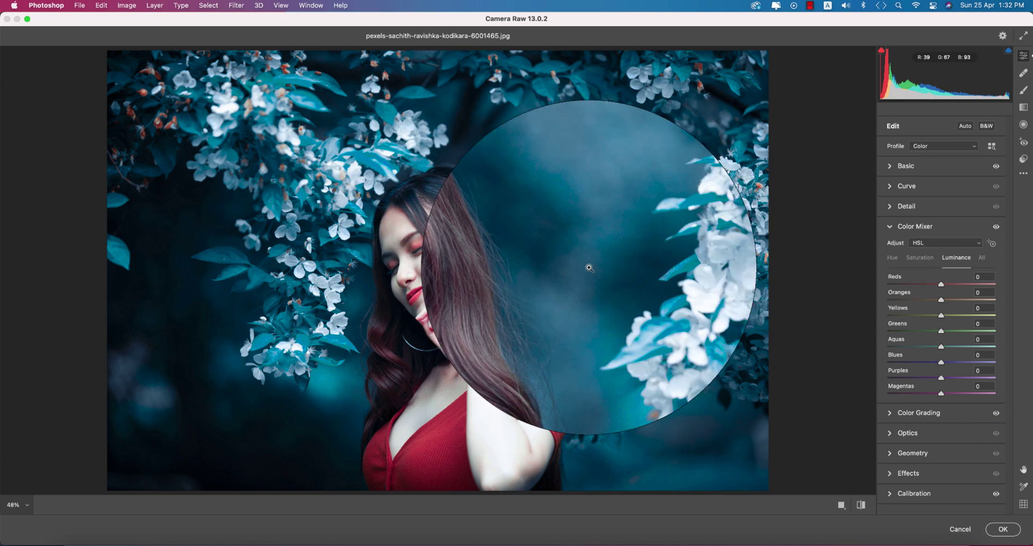
pyautogui.moveTo(943, 286)
pyautogui.mouseDown()
pyautogui.moveTo(968, 285)
pyautogui.moveTo(942, 286)
pyautogui.mouseUp()
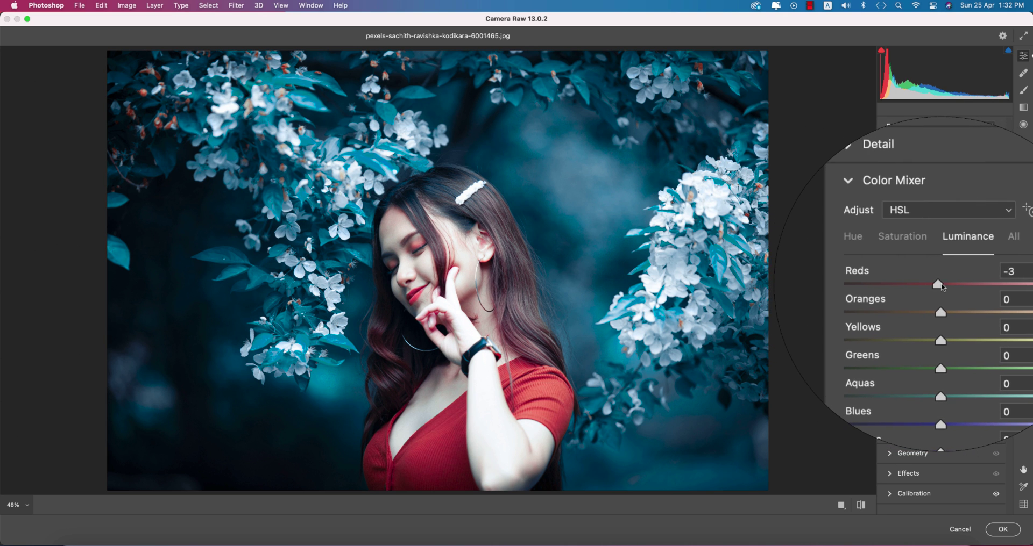
pyautogui.click(1023, 174)
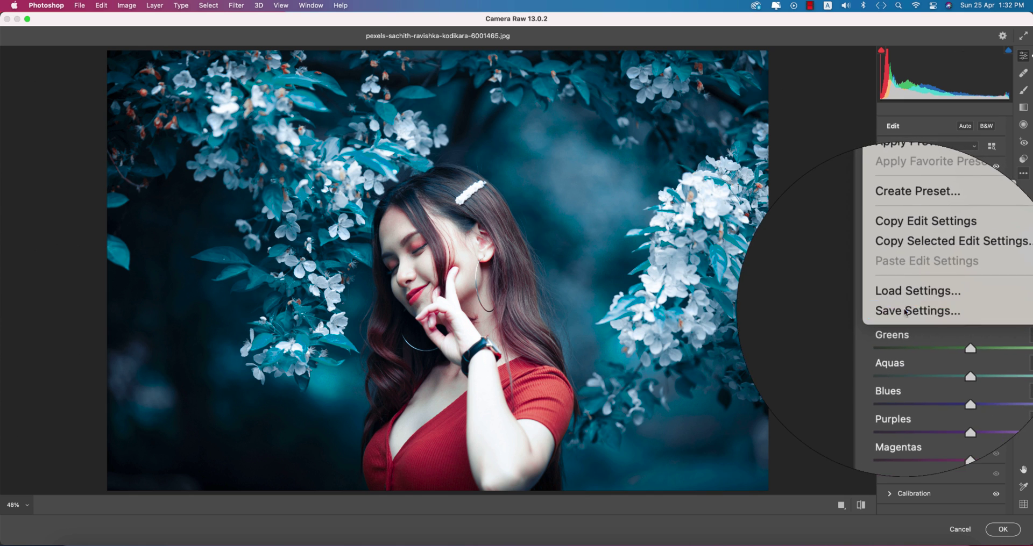
pyautogui.click(906, 311)
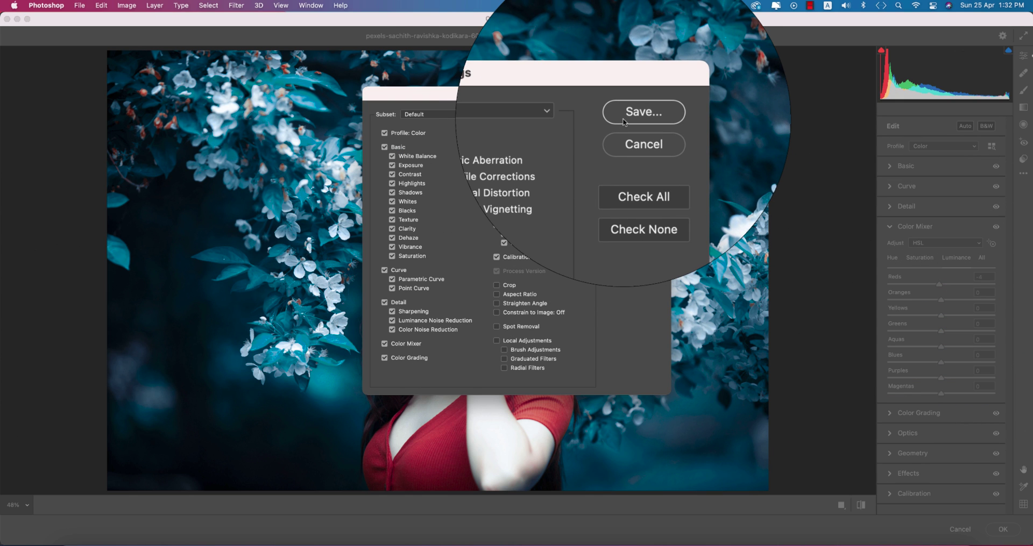
pyautogui.press('Escape')
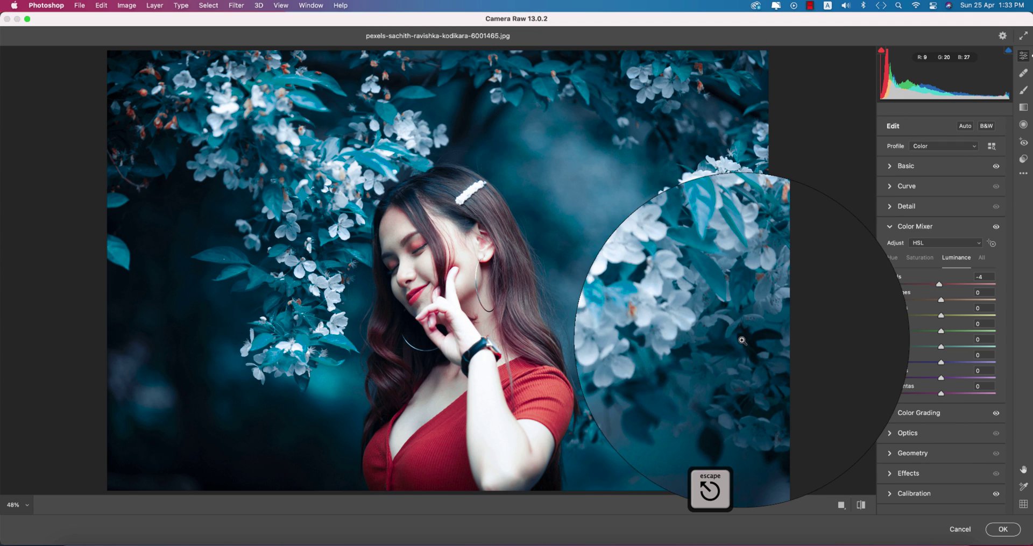
# - Save the Camera Raw settings as an XMP file in the 21-4-21 folder and apply the grade to Layer 1
pyautogui.click(1023, 174)
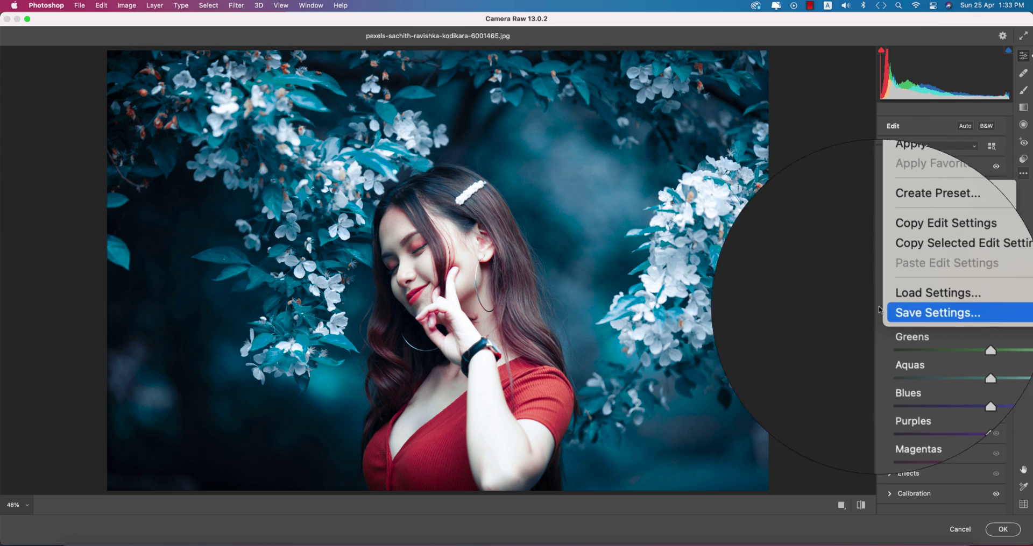
pyautogui.click(906, 310)
pyautogui.click(626, 117)
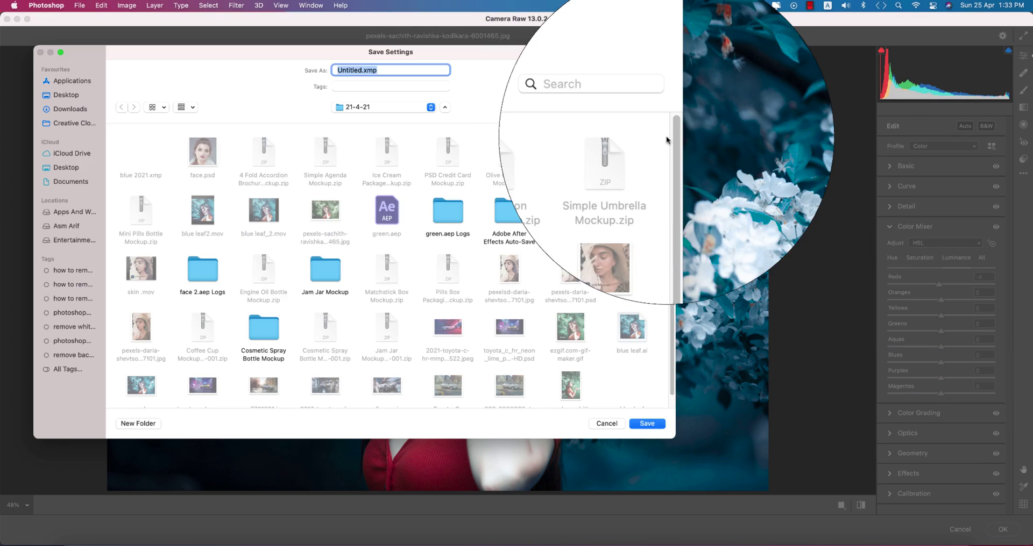
pyautogui.press('Return')
pyautogui.click(960, 529)
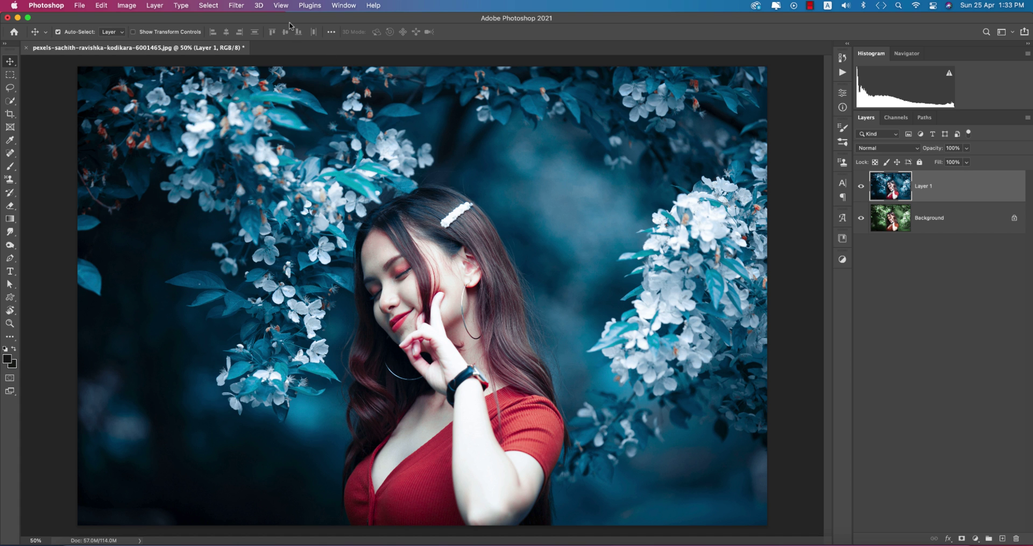
# - Apply the Color Efex Pro 4 Cross Processing filter to Layer 1 with method L03 at 17% strength
pyautogui.click(236, 6)
pyautogui.moveTo(278, 279)
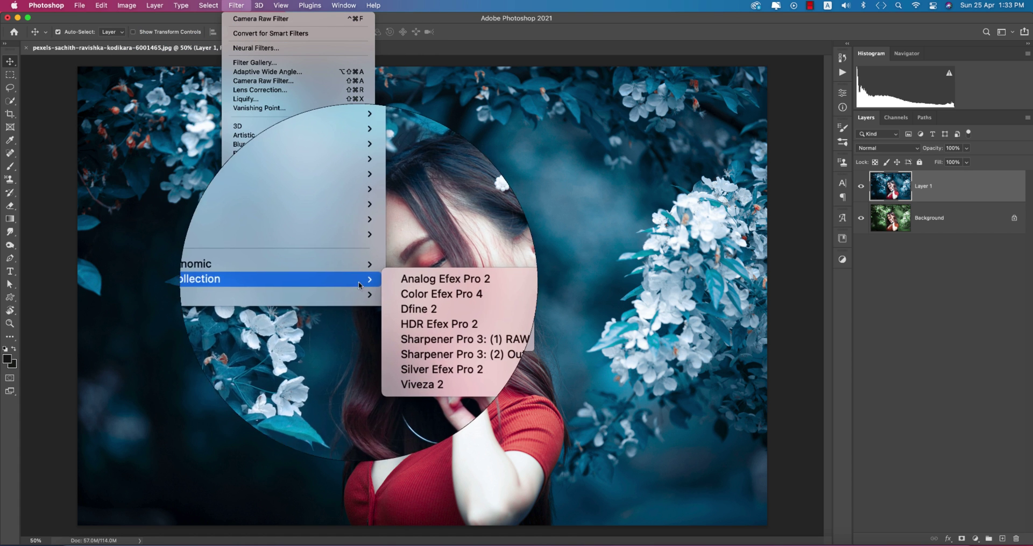
pyautogui.click(433, 295)
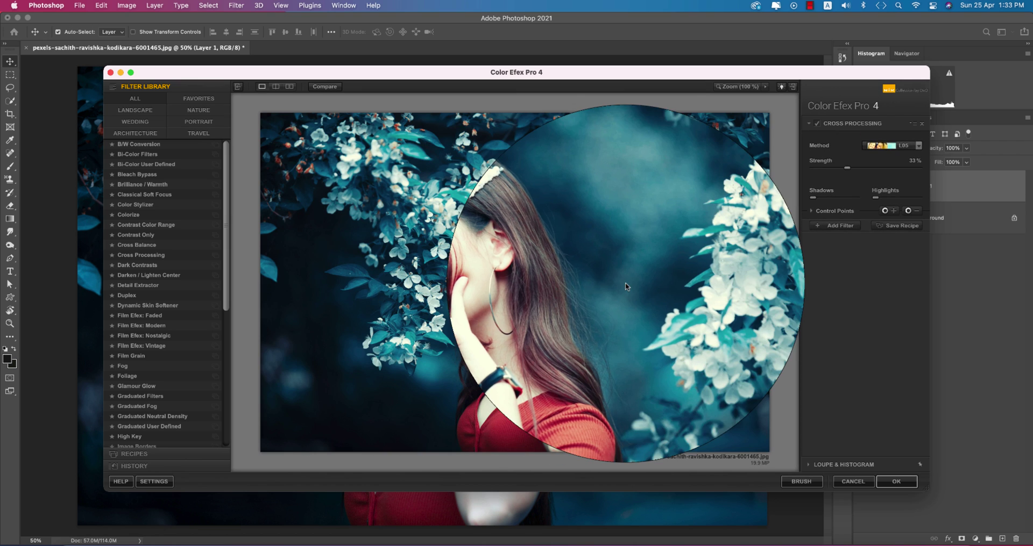
pyautogui.click(882, 141)
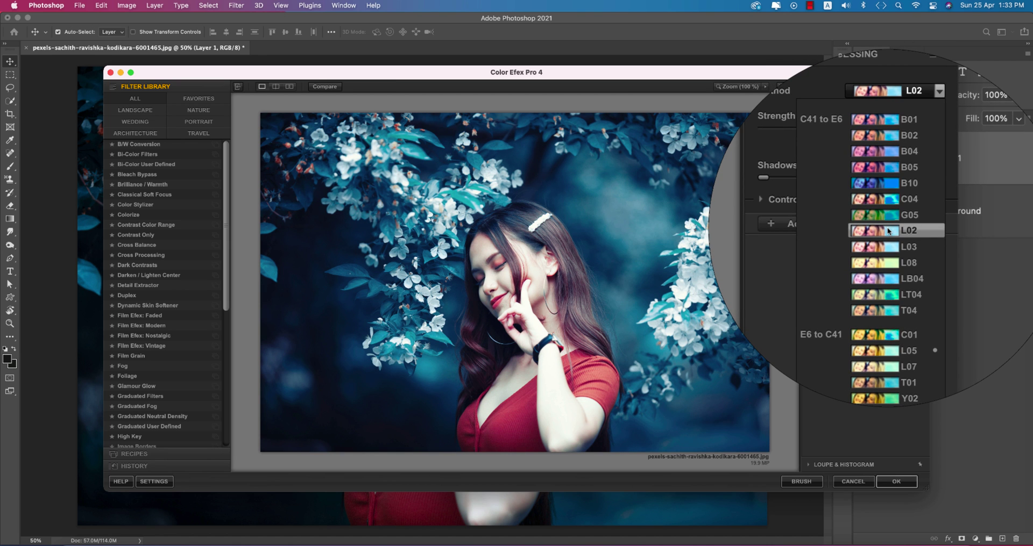
pyautogui.click(889, 231)
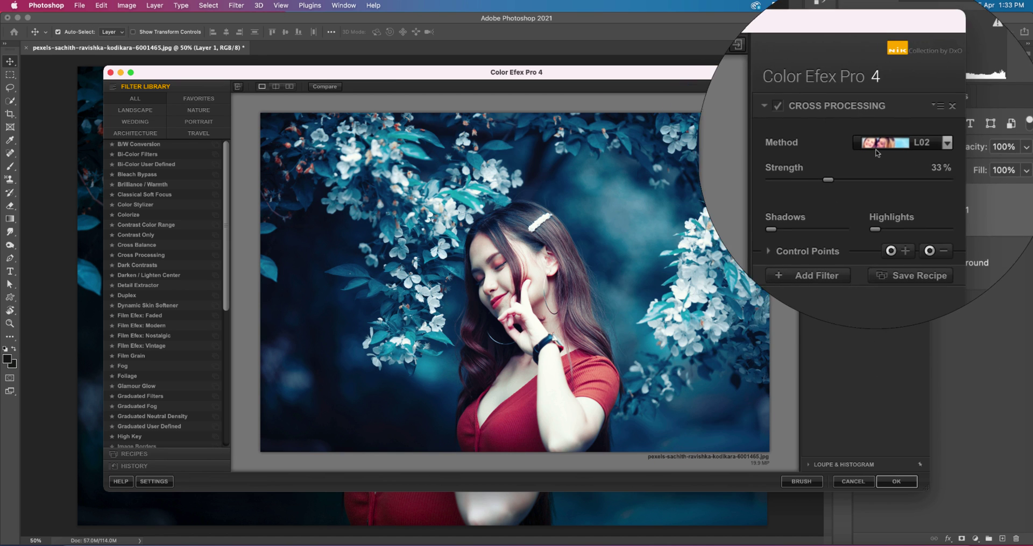
pyautogui.click(877, 152)
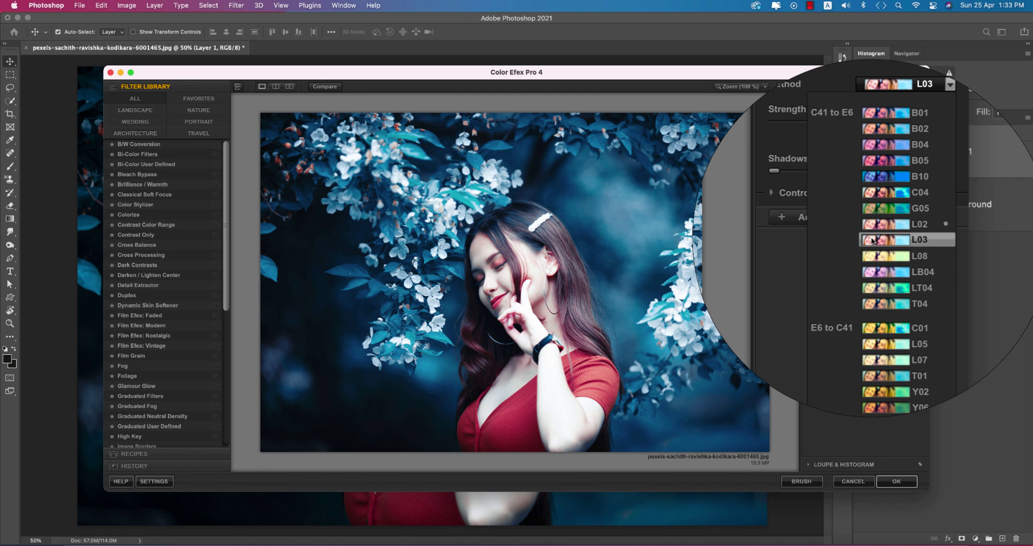
pyautogui.click(871, 240)
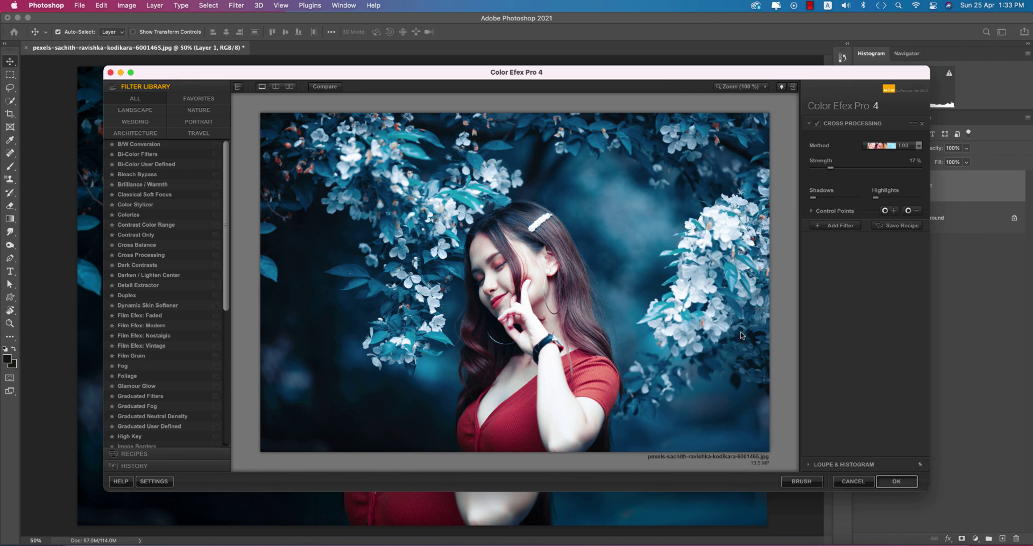
pyautogui.press('Return')
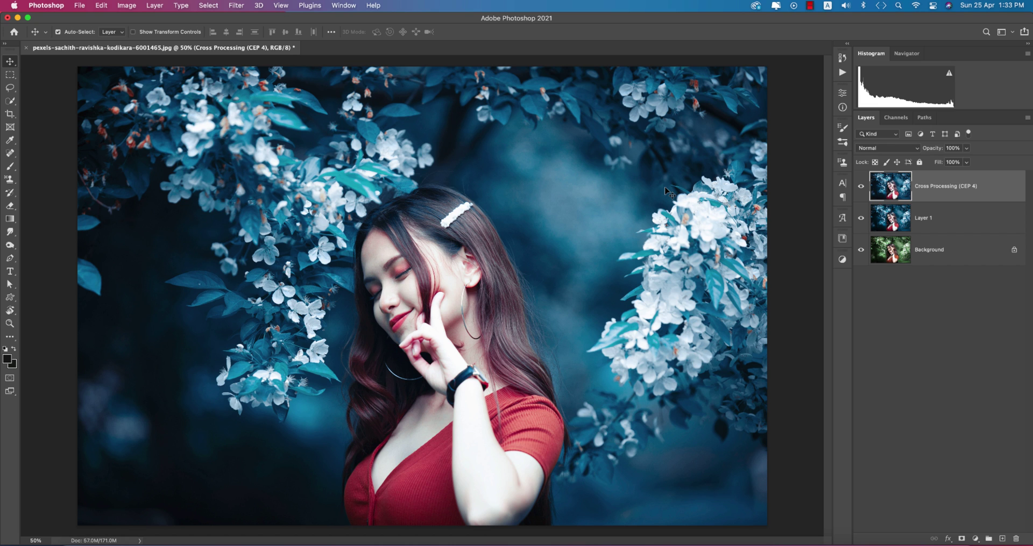
# - Save the graded portrait with its layers as a Photoshop file in the 21-4-21 folder
pyautogui.press('super+s')
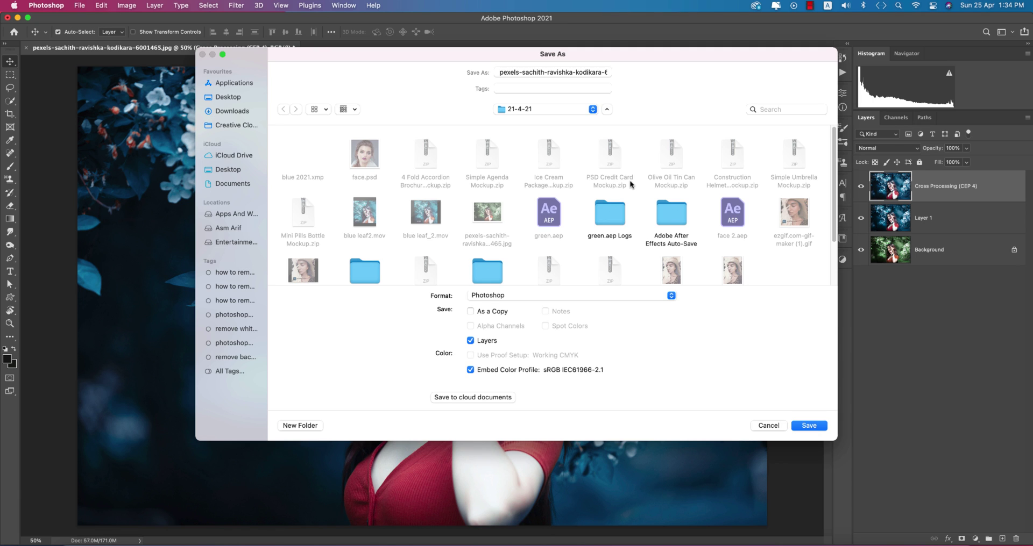
pyautogui.press('Return')
pyautogui.press('Return')
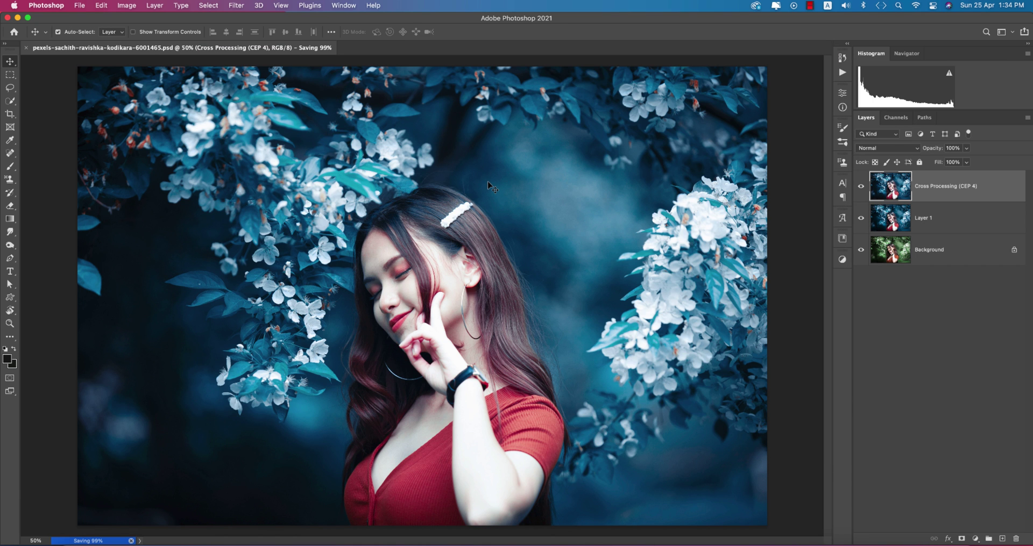
# - Open the portrait JPG whose name ends in 6001469 from the 21-4-21 folder and duplicate its Background layer
pyautogui.click(79, 6)
pyautogui.click(89, 27)
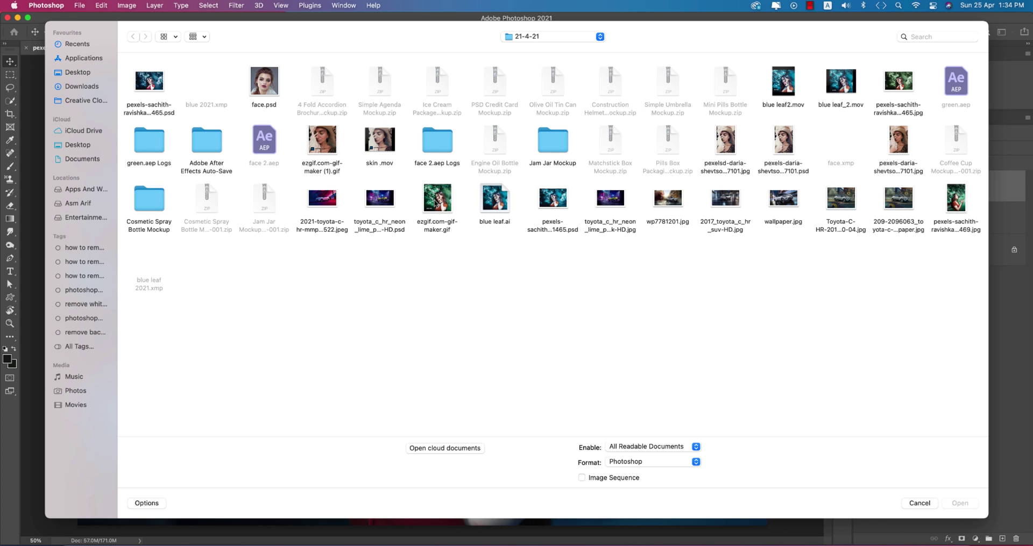
pyautogui.doubleClick(942, 197)
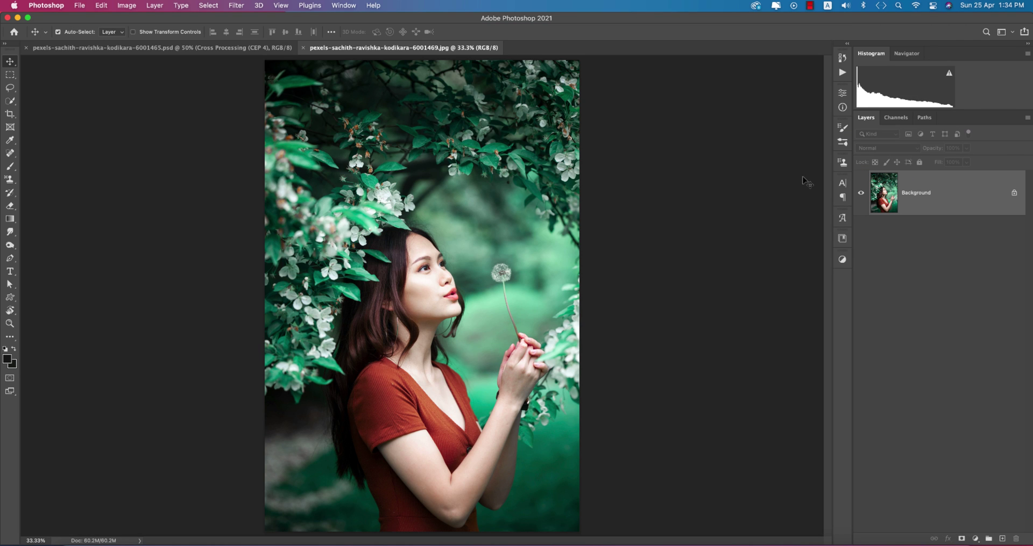
pyautogui.press('super+j')
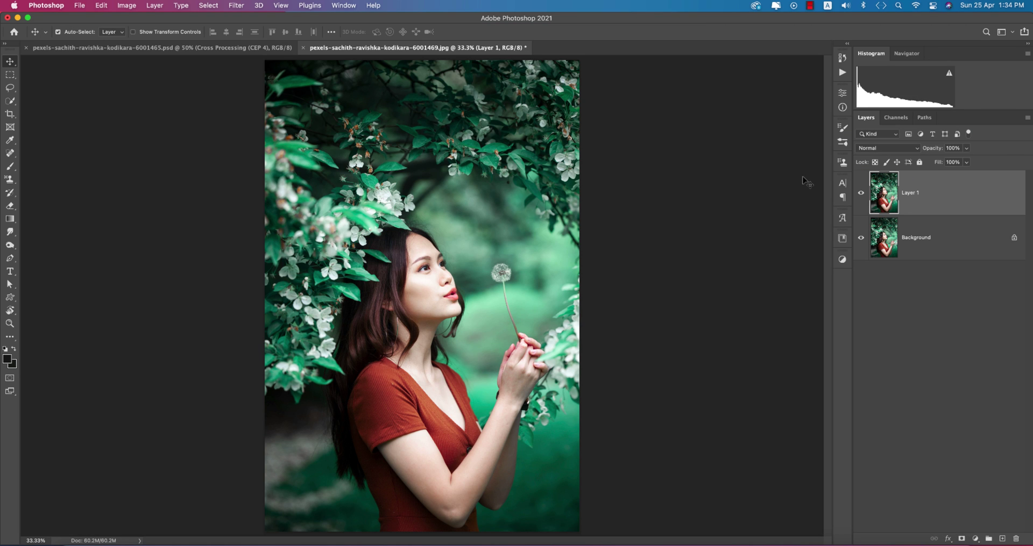
# - Load the blue 2021.xmp settings in the Camera Raw Filter on the duplicated layer and compare with the default settings
pyautogui.click(237, 6)
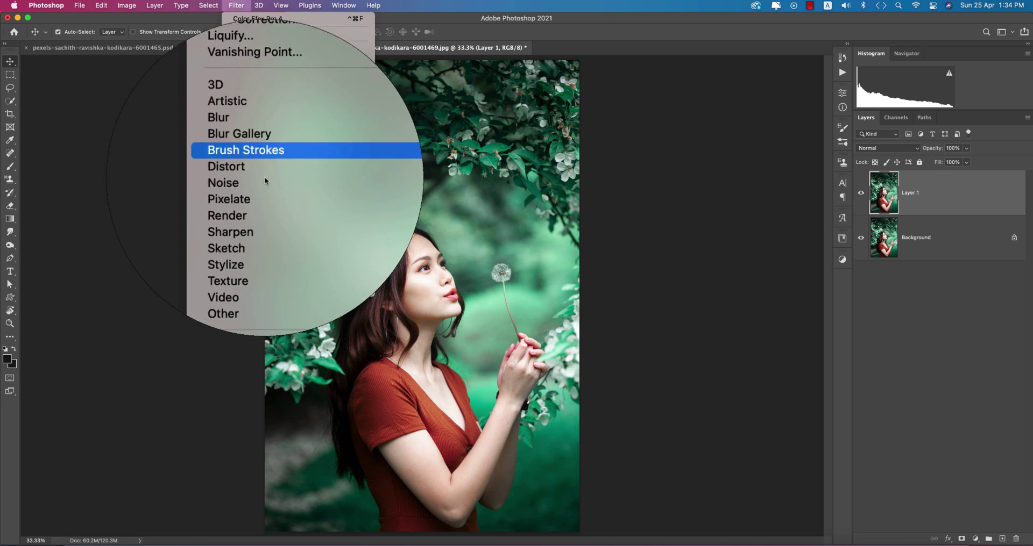
pyautogui.click(253, 82)
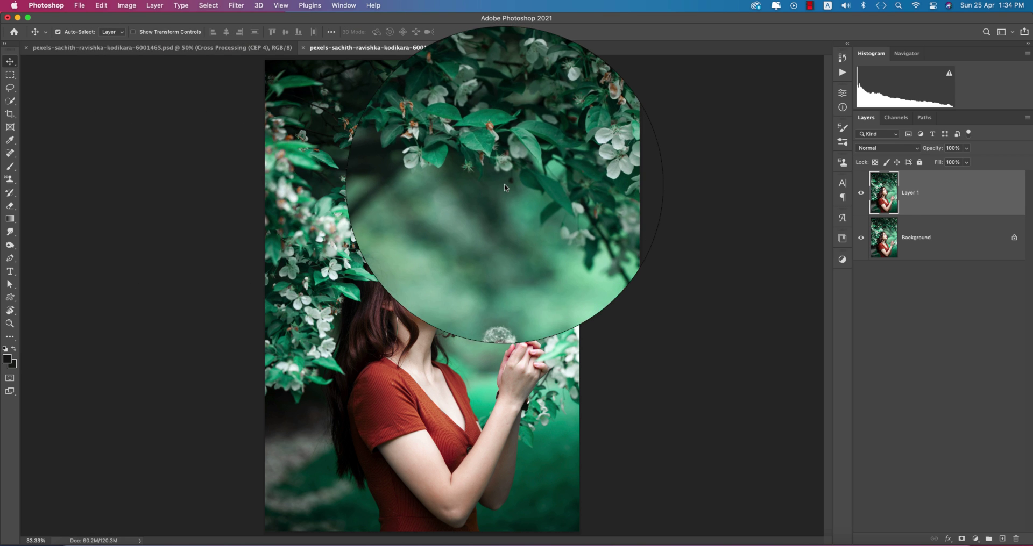
pyautogui.click(1024, 174)
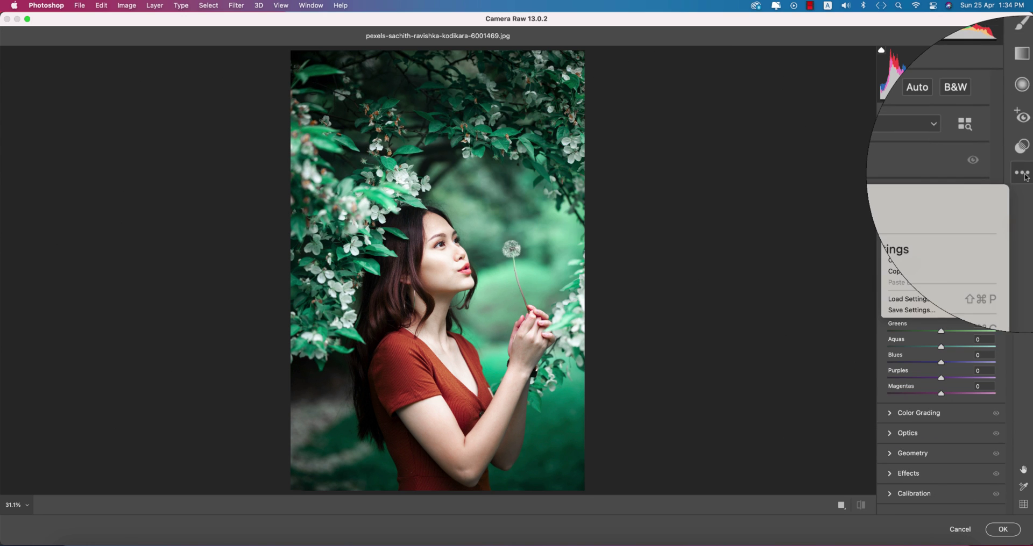
pyautogui.click(925, 304)
pyautogui.click(178, 132)
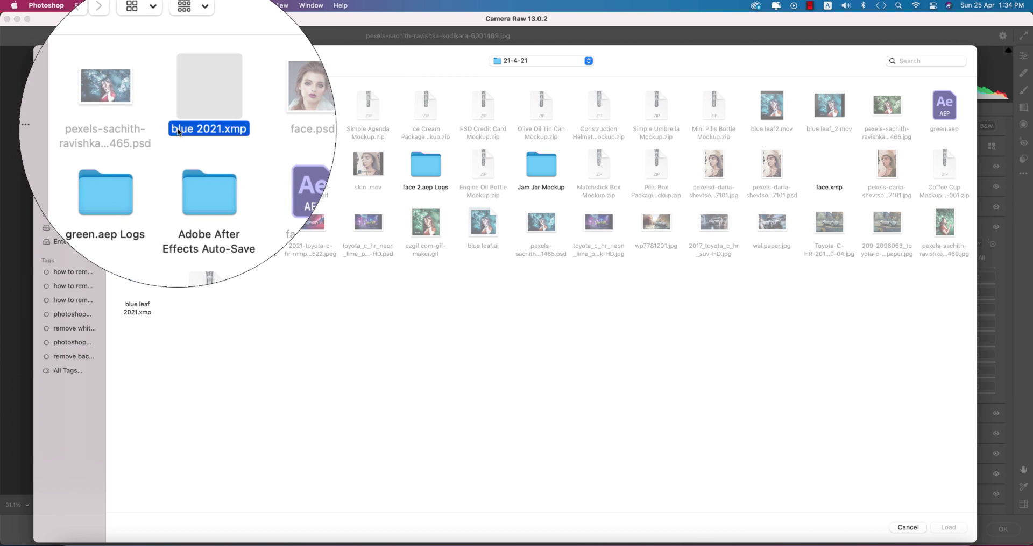
pyautogui.doubleClick(177, 132)
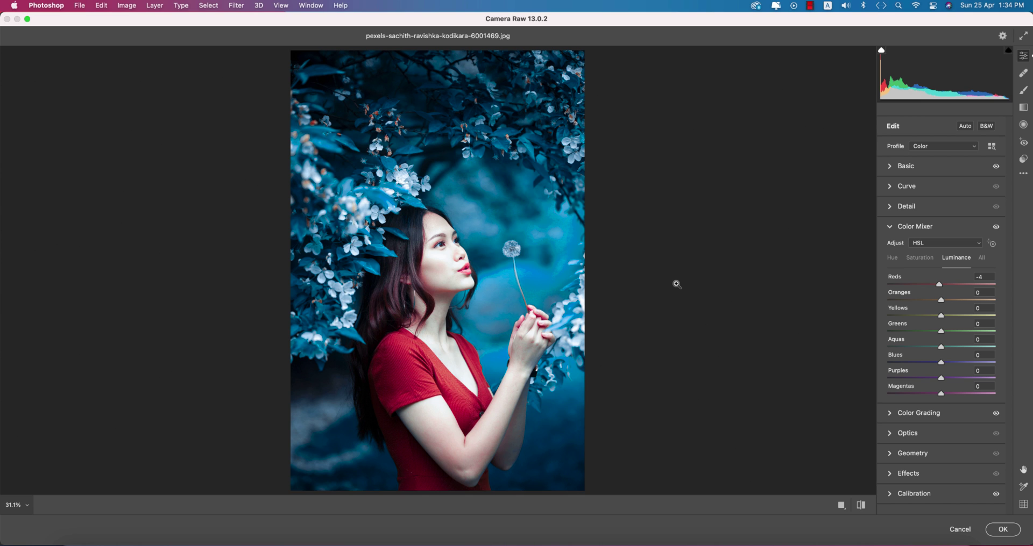
pyautogui.click(861, 505)
pyautogui.click(860, 505)
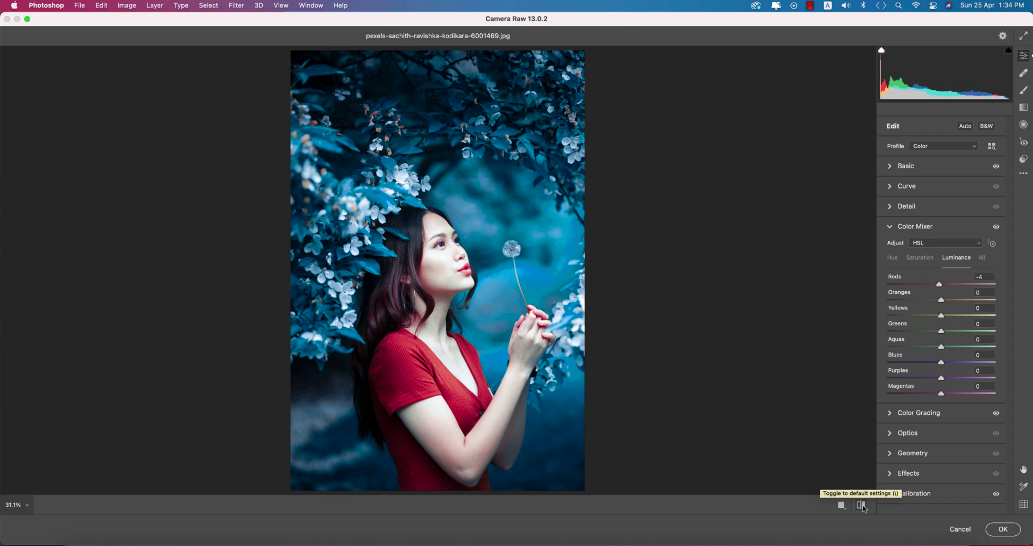
# - Lift the black point of the Point Curve to output 24 and bend the curve with a point in the shadows
pyautogui.click(891, 227)
pyautogui.click(890, 187)
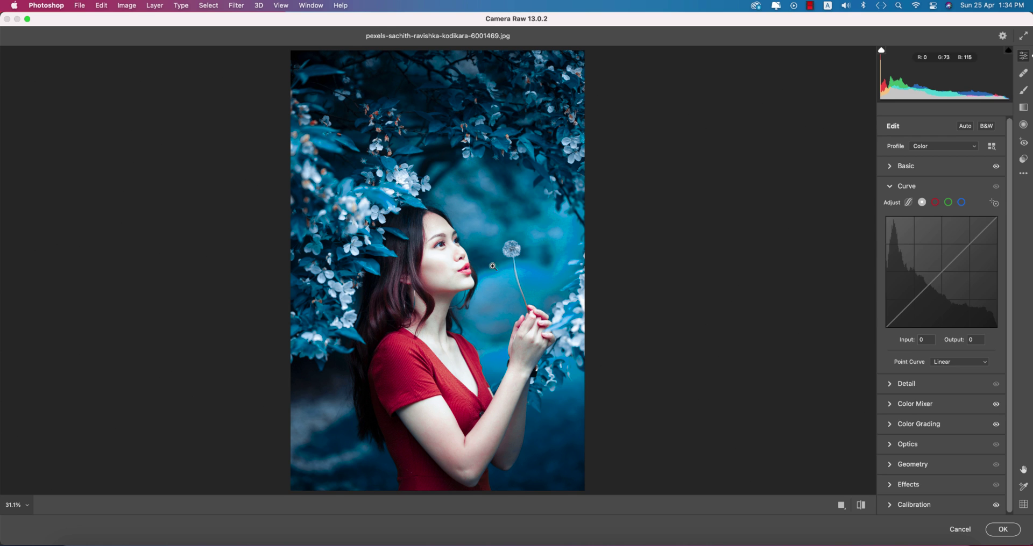
pyautogui.moveTo(886, 328)
pyautogui.mouseDown()
pyautogui.moveTo(906, 302)
pyautogui.moveTo(885, 317)
pyautogui.mouseUp()
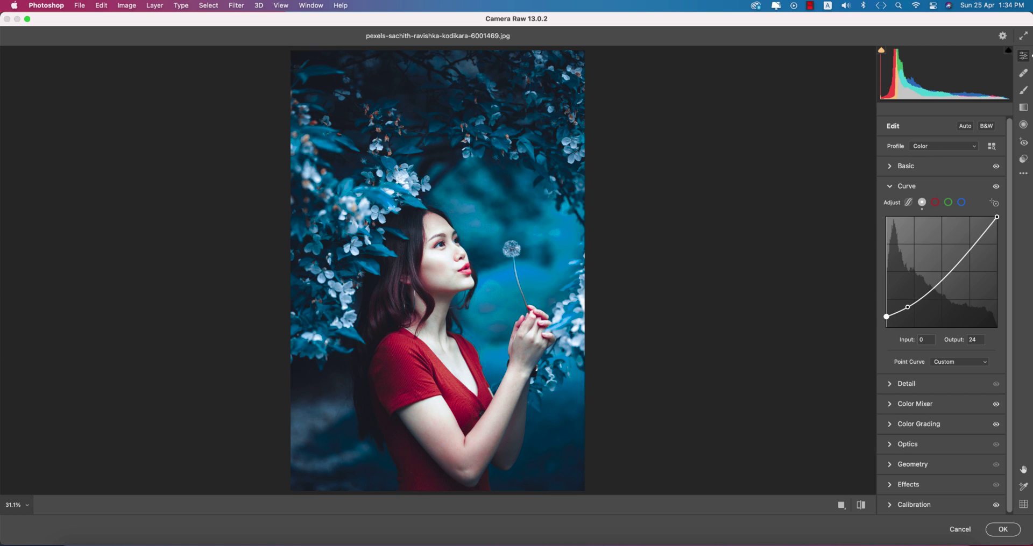
# - Save the current Camera Raw settings as blue moody.xmp in the 21-4-21 folder and apply the filter to the portrait
pyautogui.click(1023, 174)
pyautogui.click(914, 309)
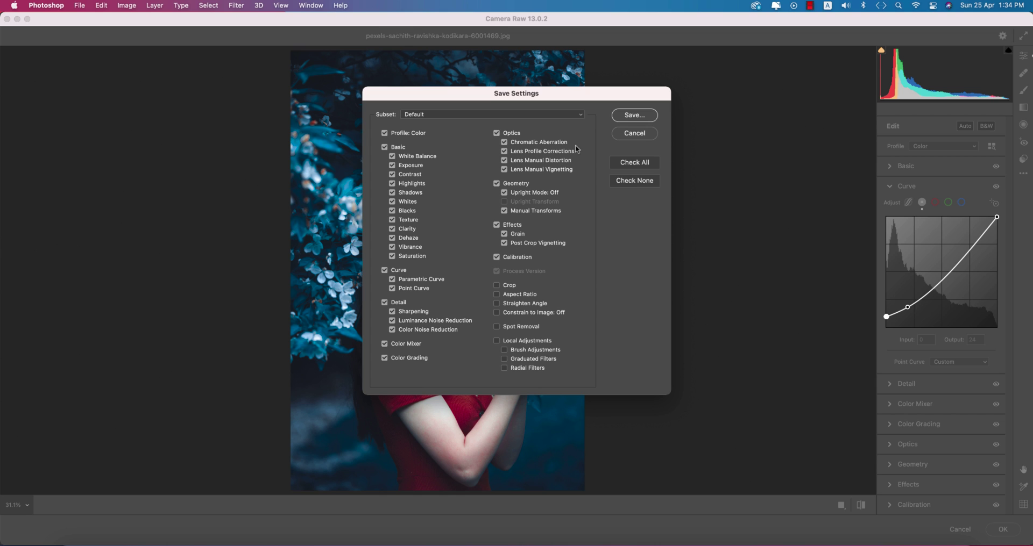
pyautogui.press('Return')
pyautogui.moveTo(360, 70); pyautogui.dragTo(332, 71)
pyautogui.write('blue')
pyautogui.write(' and teal')
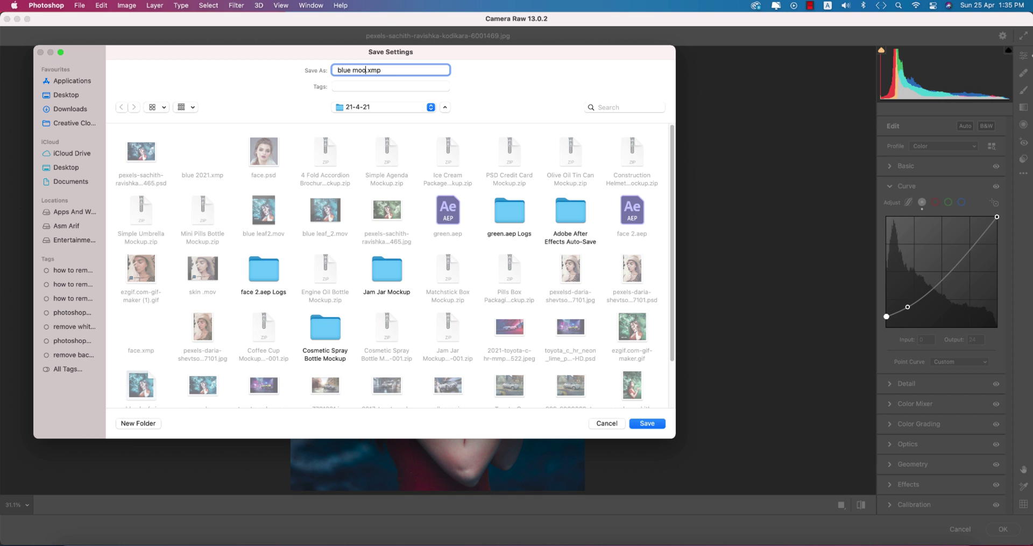
pyautogui.press('Return')
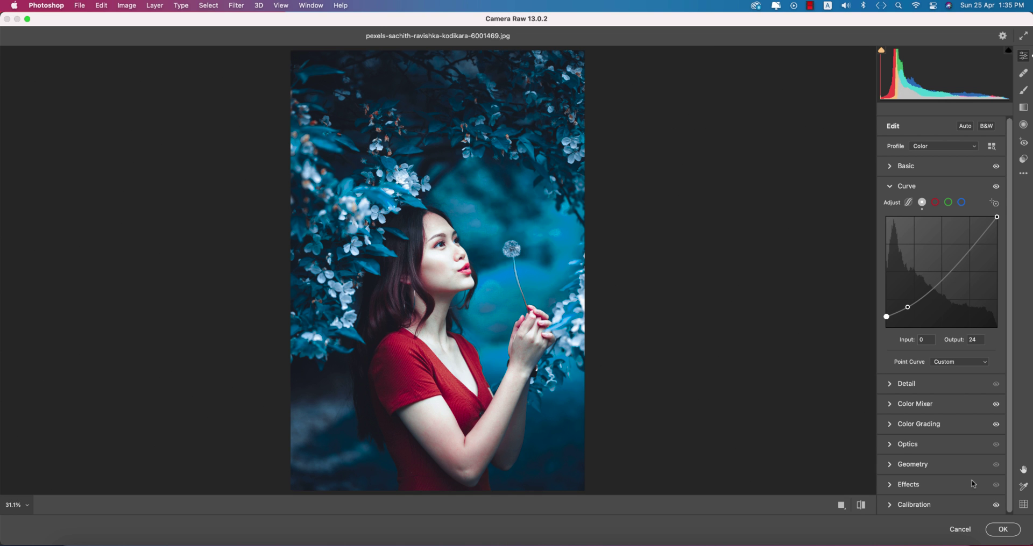
pyautogui.click(1002, 530)
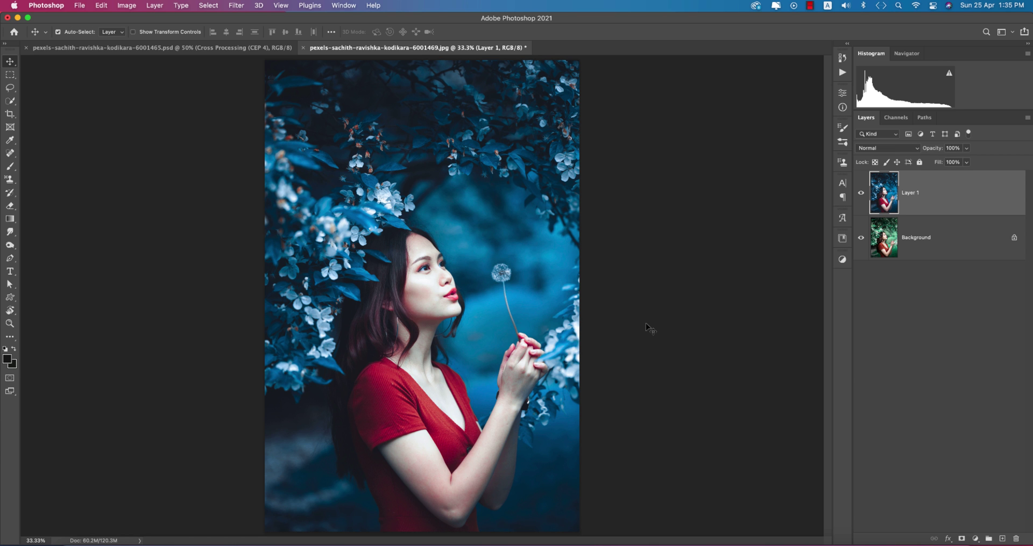
# - Switch to Pexels in Chrome and search for "green leaf" photos
pyautogui.click(150, 542)
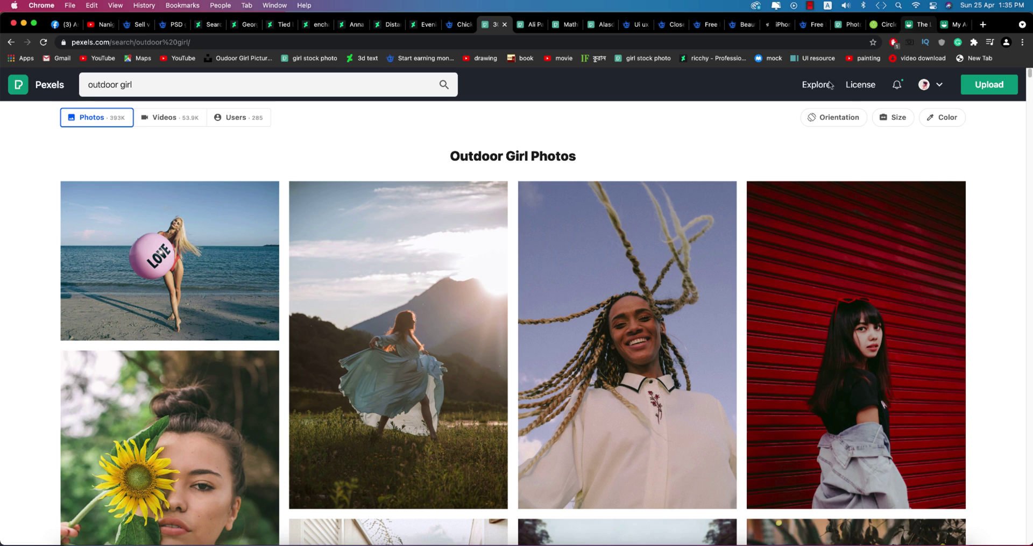
pyautogui.click(156, 88)
pyautogui.write('green')
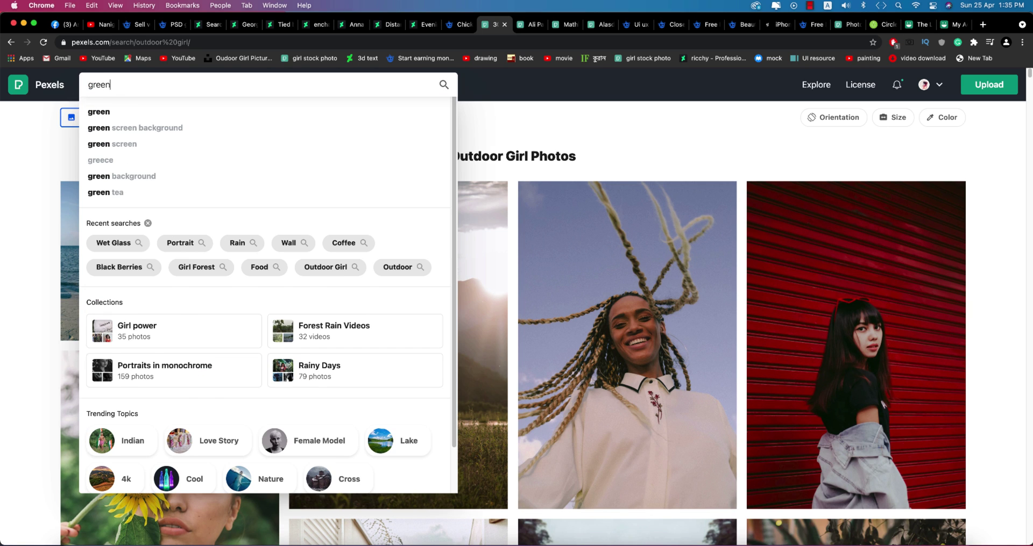
pyautogui.write(' lea')
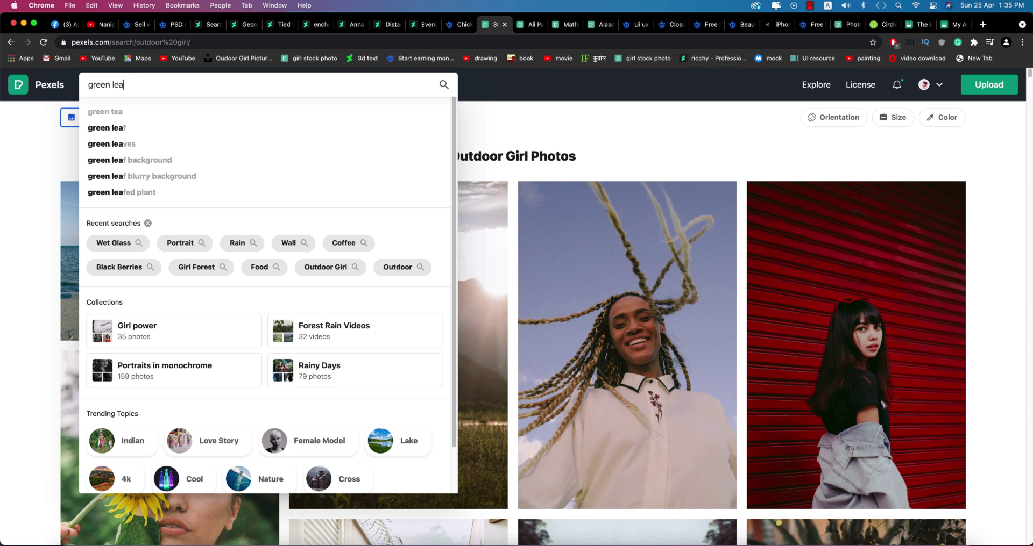
pyautogui.write('f')
pyautogui.press('Return')
# - Download the photo of a woman in white holding a leaf into the 21-4-21 folder and dismiss the photo credit message
pyautogui.scroll(-5, 415, 291)
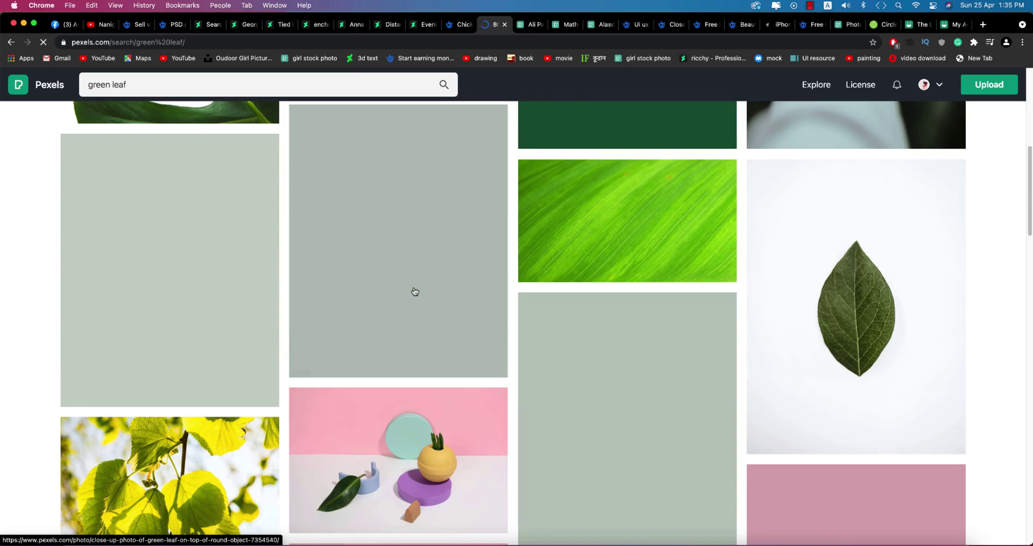
pyautogui.scroll(5, 417, 293)
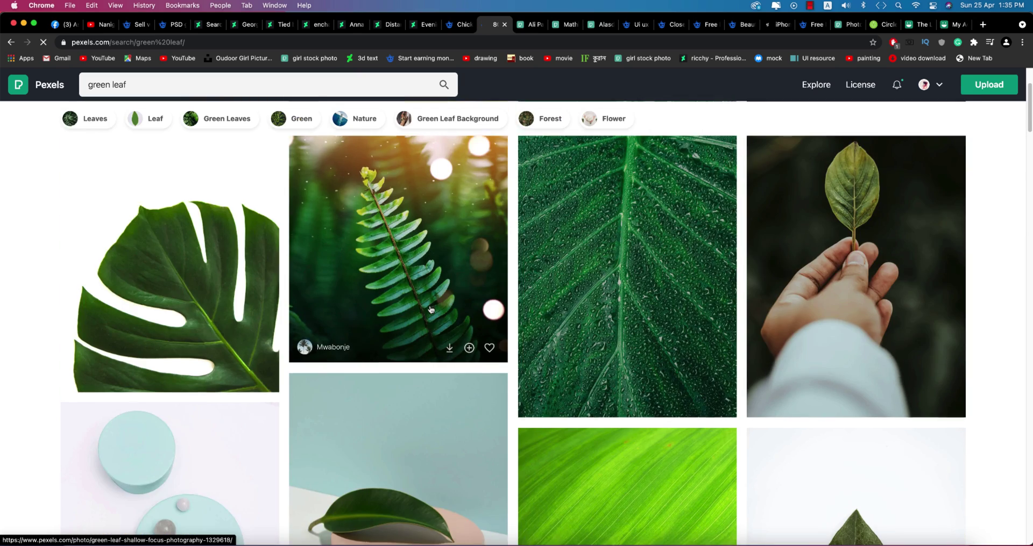
pyautogui.scroll(-10, 431, 310)
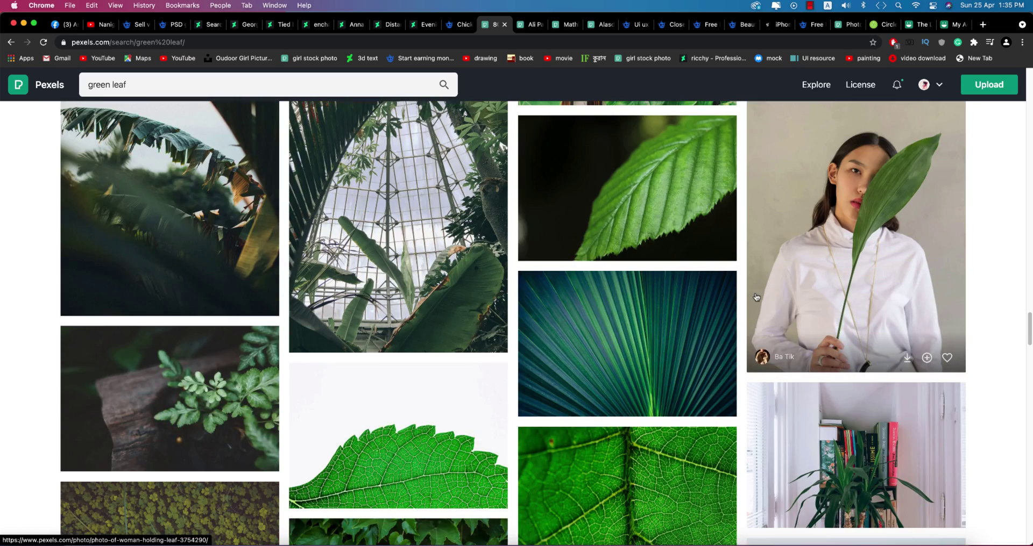
pyautogui.click(910, 359)
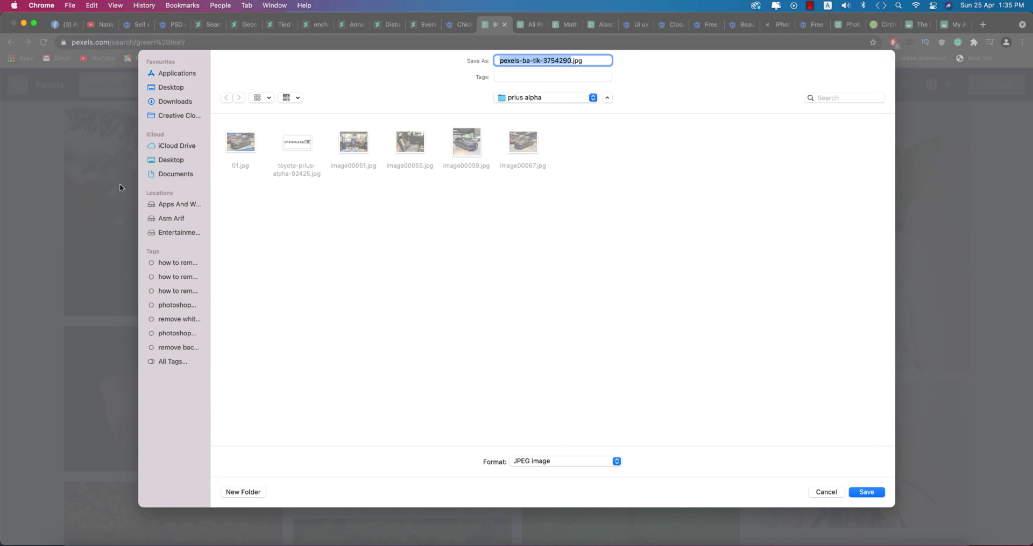
pyautogui.click(168, 205)
pyautogui.doubleClick(240, 146)
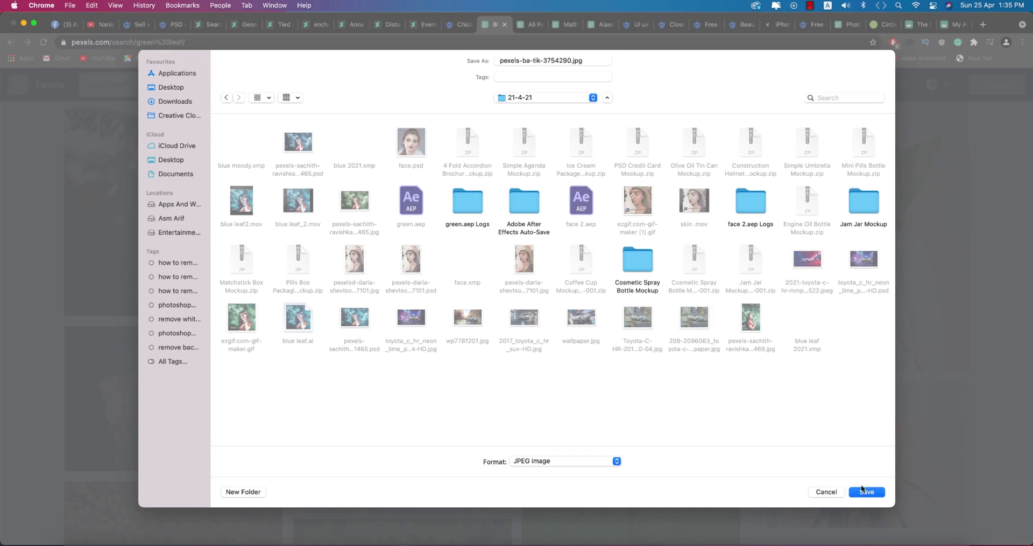
pyautogui.click(863, 491)
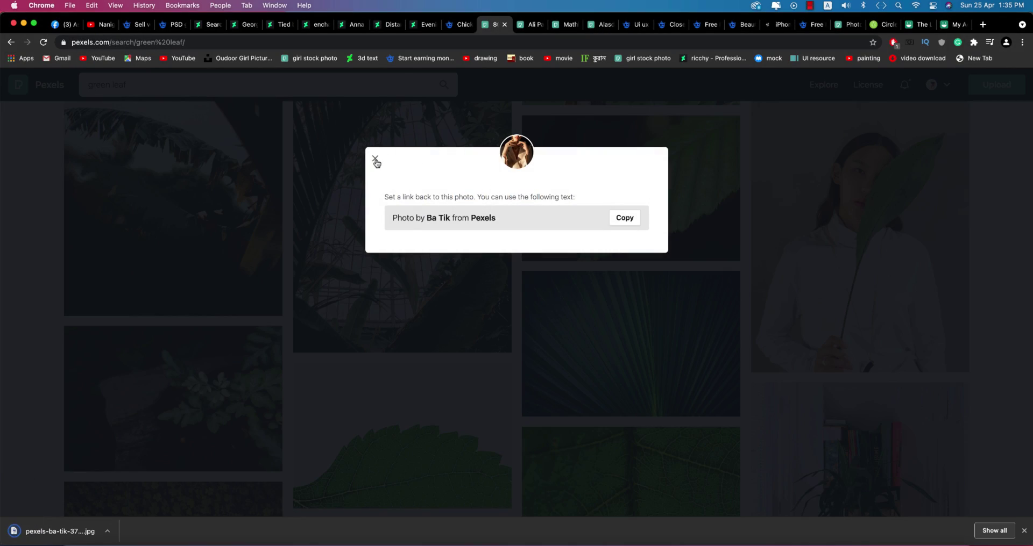
pyautogui.click(376, 161)
# - Download the photo of dense green ivy leaves as a JPEG into the 21-4-21 folder
pyautogui.scroll(-15, 510, 293)
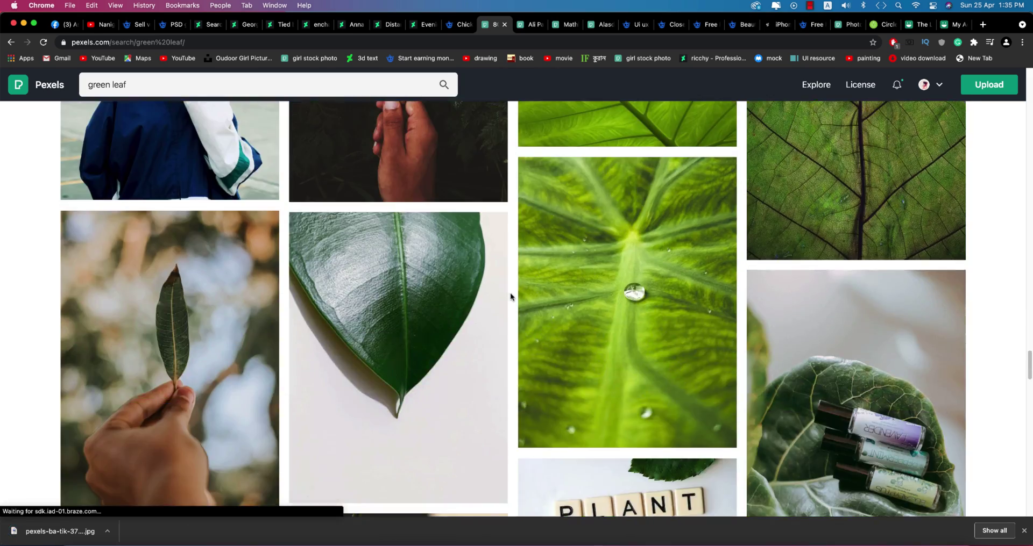
pyautogui.scroll(10, 511, 294)
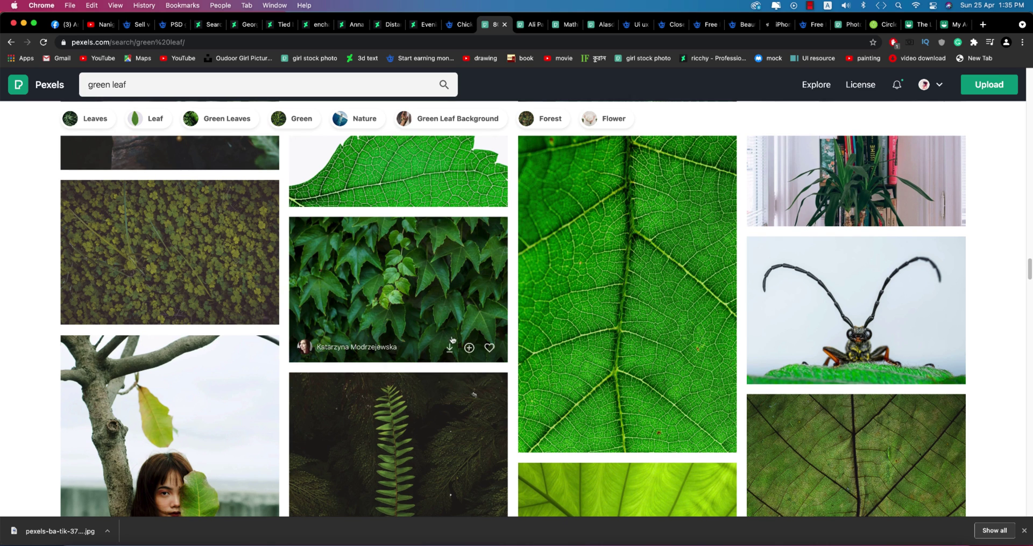
pyautogui.click(451, 348)
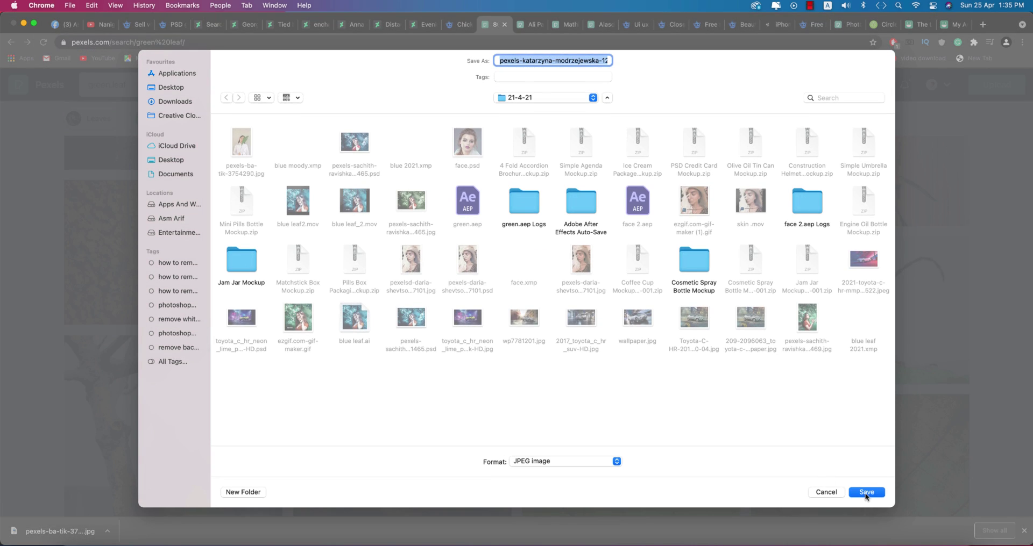
pyautogui.click(865, 493)
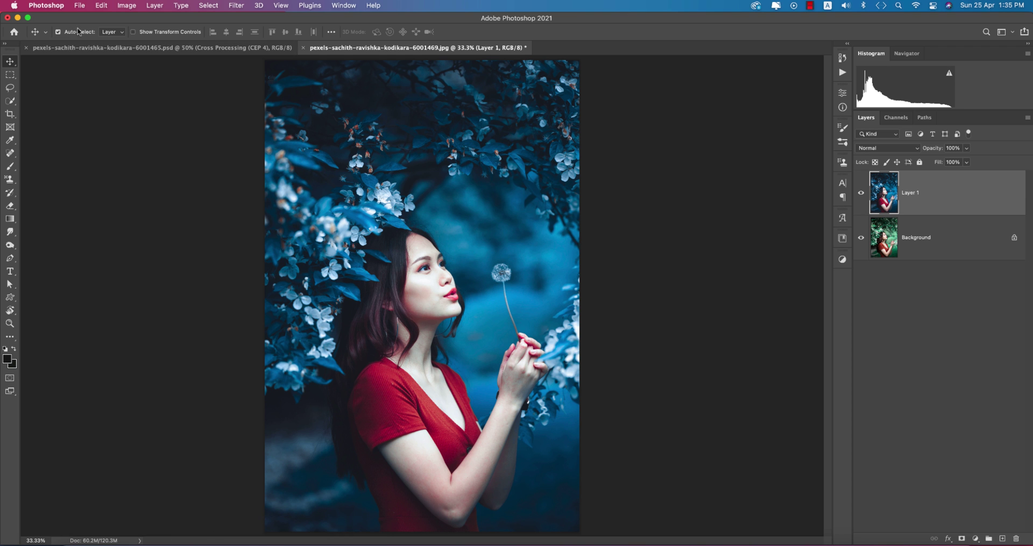
# - Switch to Photoshop, open the ivy leaves JPG whose name ends in 1207959 and duplicate its Background layer
pyautogui.click(79, 5)
pyautogui.click(81, 25)
pyautogui.doubleClick(160, 90)
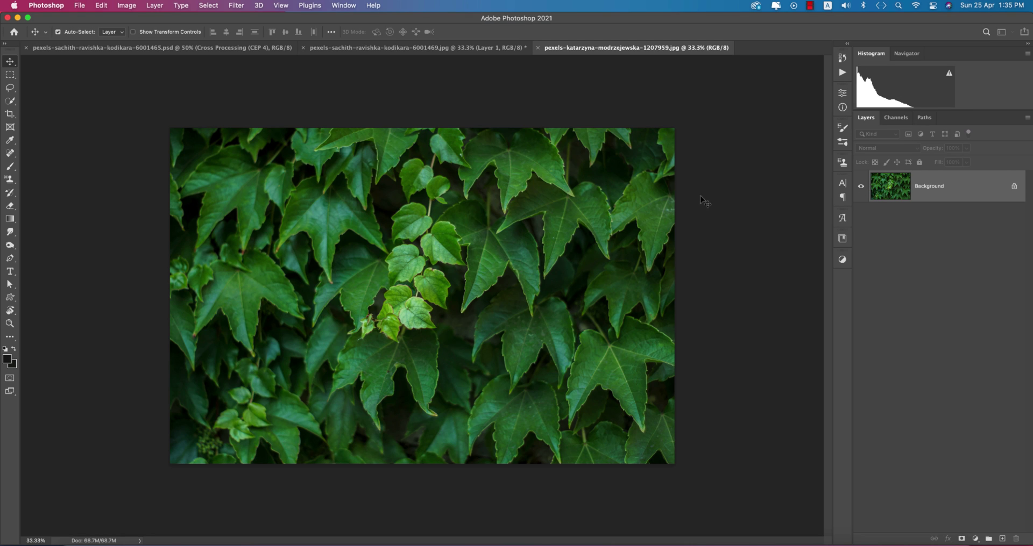
pyautogui.press('super+j')
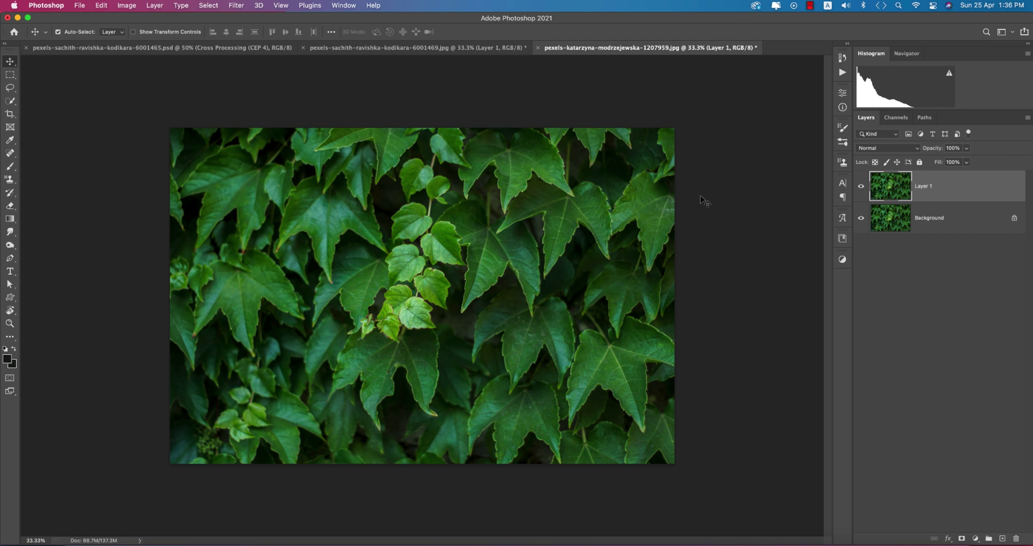
# - Open the Camera Raw Filter on the duplicated leaf layer and load the blue moody.xmp settings
pyautogui.click(229, 6)
pyautogui.click(263, 81)
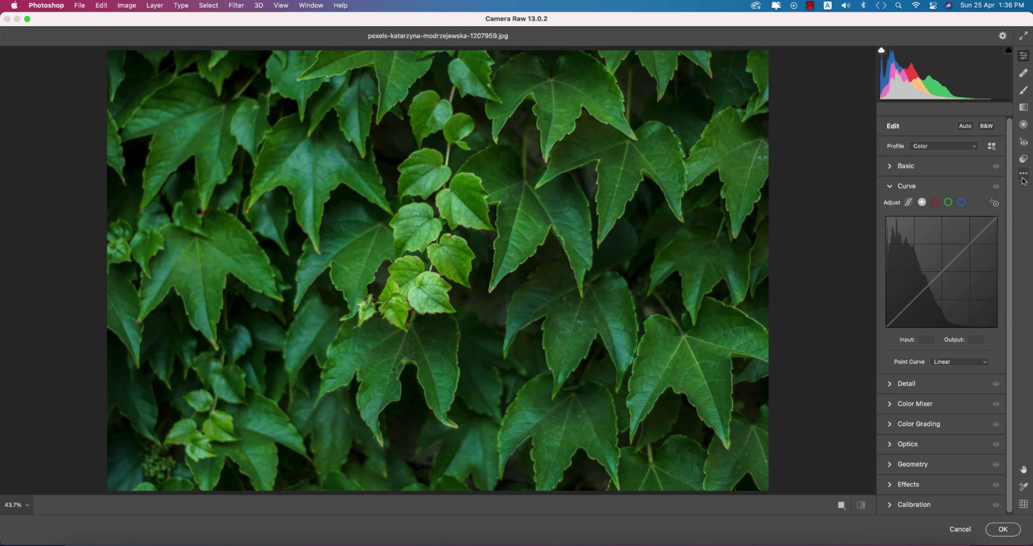
pyautogui.click(1023, 174)
pyautogui.click(938, 299)
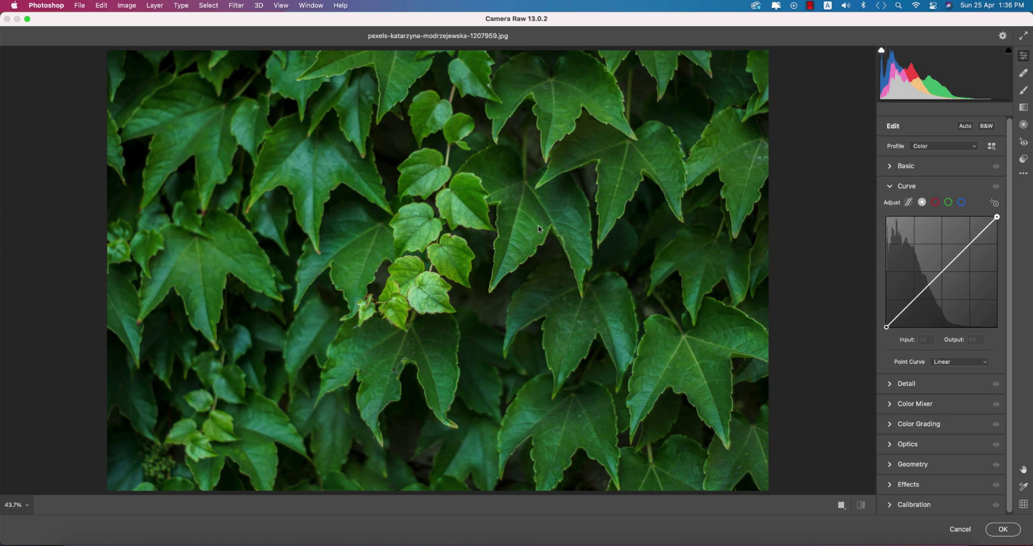
pyautogui.doubleClick(251, 131)
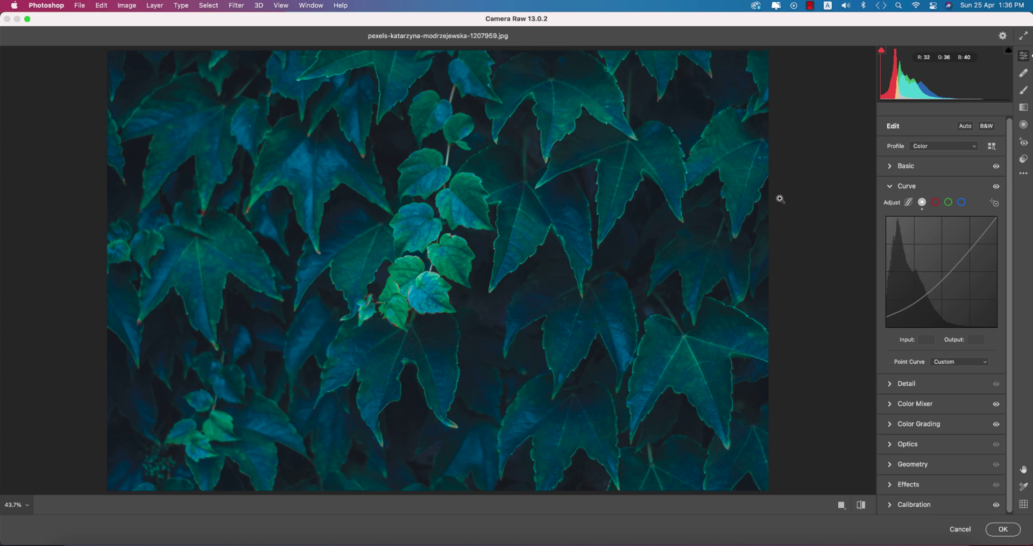
# - Load the blue 2021.xmp settings in place of the blue moody settings
pyautogui.click(1023, 174)
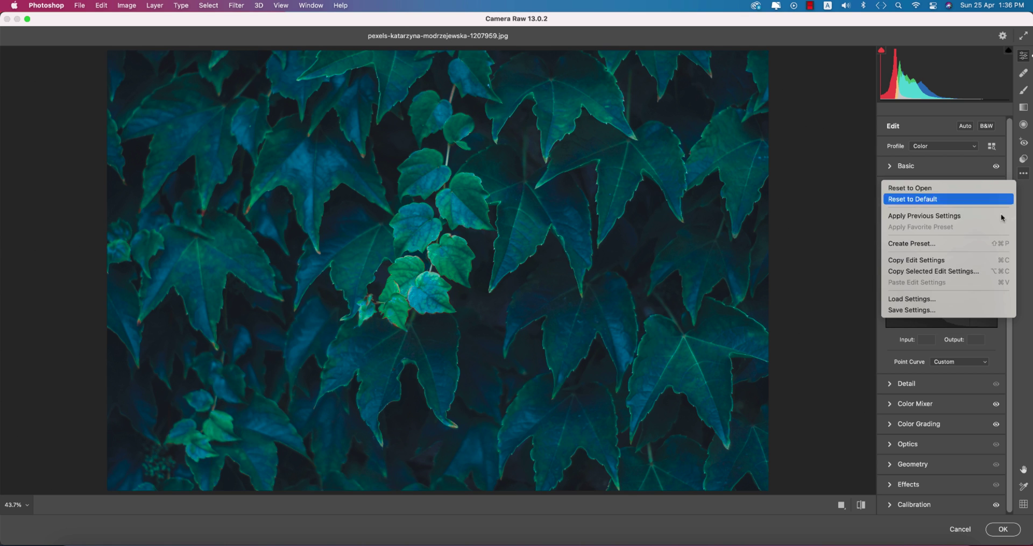
pyautogui.click(935, 299)
pyautogui.doubleClick(380, 127)
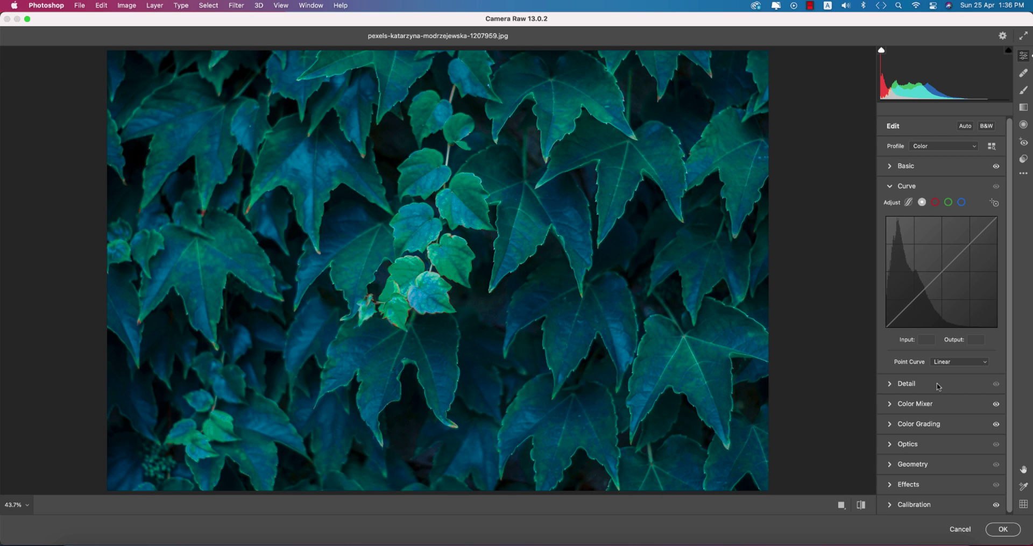
# - In the Color Mixer, lower the Greens saturation and set the Yellows hue to -100
pyautogui.click(890, 405)
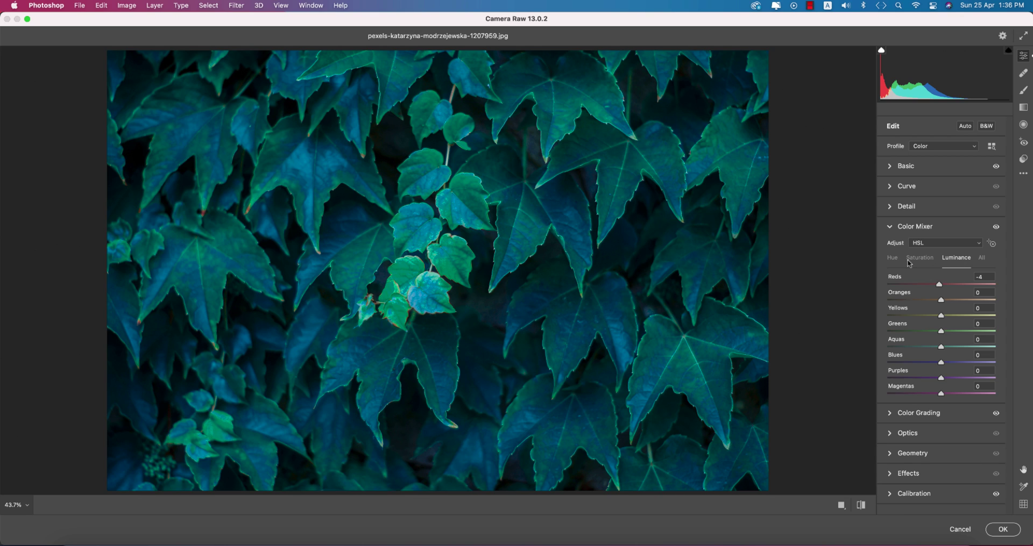
pyautogui.click(915, 260)
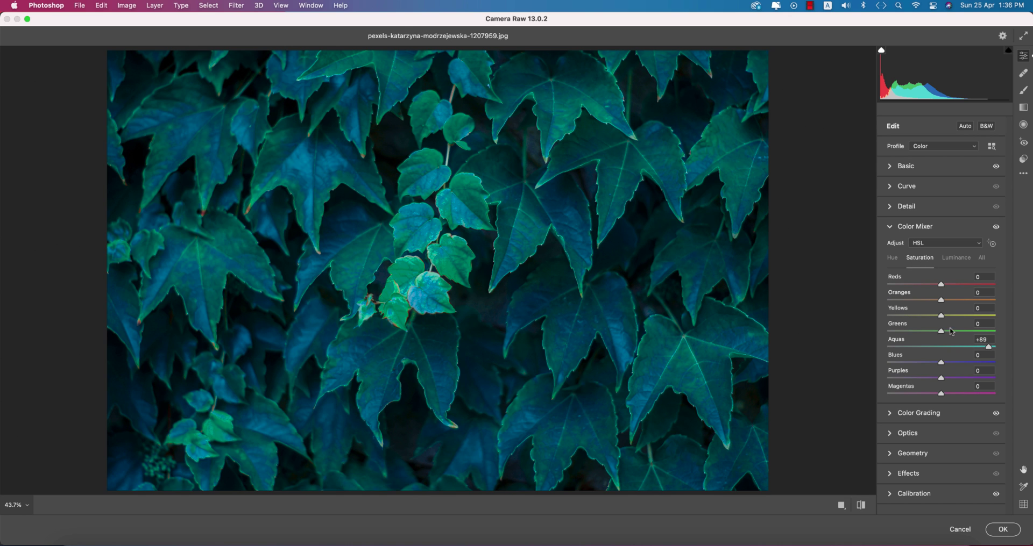
pyautogui.moveTo(940, 334)
pyautogui.mouseDown()
pyautogui.moveTo(872, 332)
pyautogui.moveTo(926, 333)
pyautogui.mouseUp()
pyautogui.click(892, 259)
pyautogui.click(984, 310)
pyautogui.write('-100')
pyautogui.press('Return')
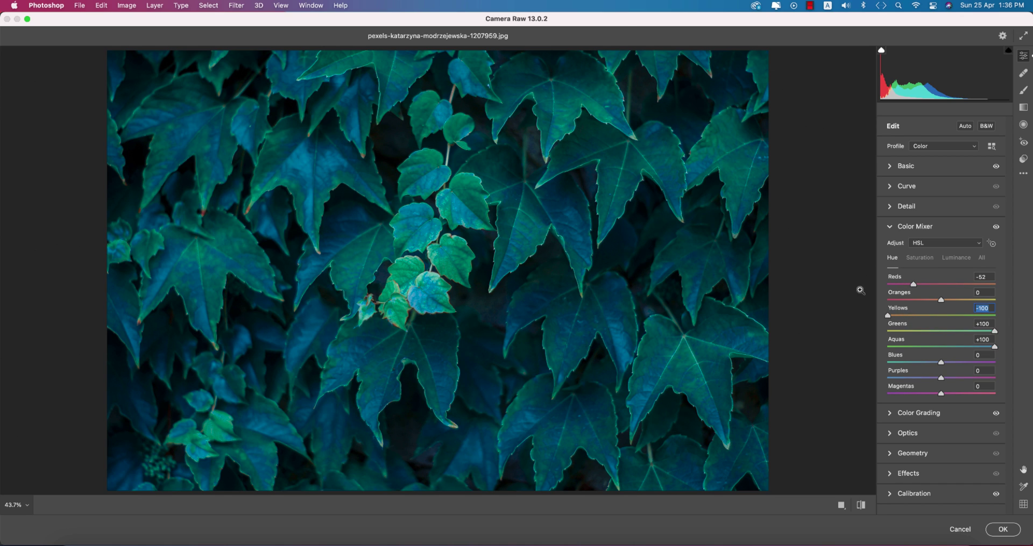
# - In Calibration, set Blue Primary hue to -100, Green Primary hue to +100 and saturation to -23, and Red Primary hue to +80
pyautogui.click(892, 229)
pyautogui.click(890, 329)
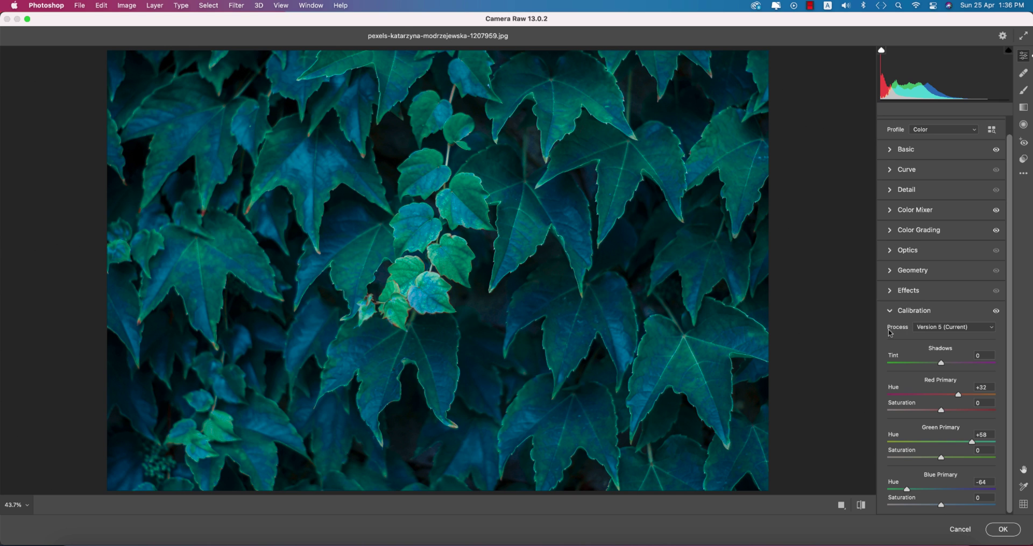
pyautogui.moveTo(902, 491); pyautogui.dragTo(873, 490)
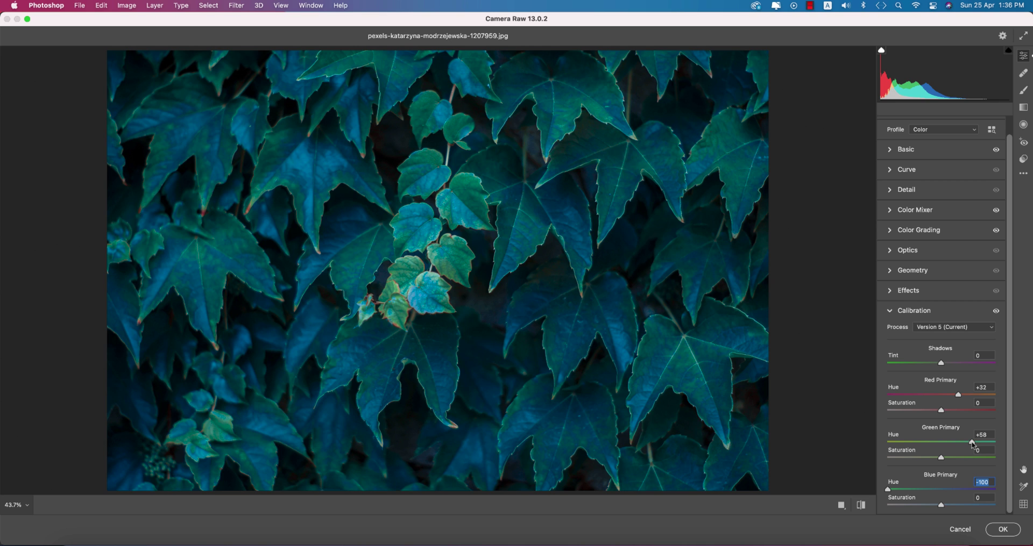
pyautogui.moveTo(972, 445); pyautogui.dragTo(1014, 445)
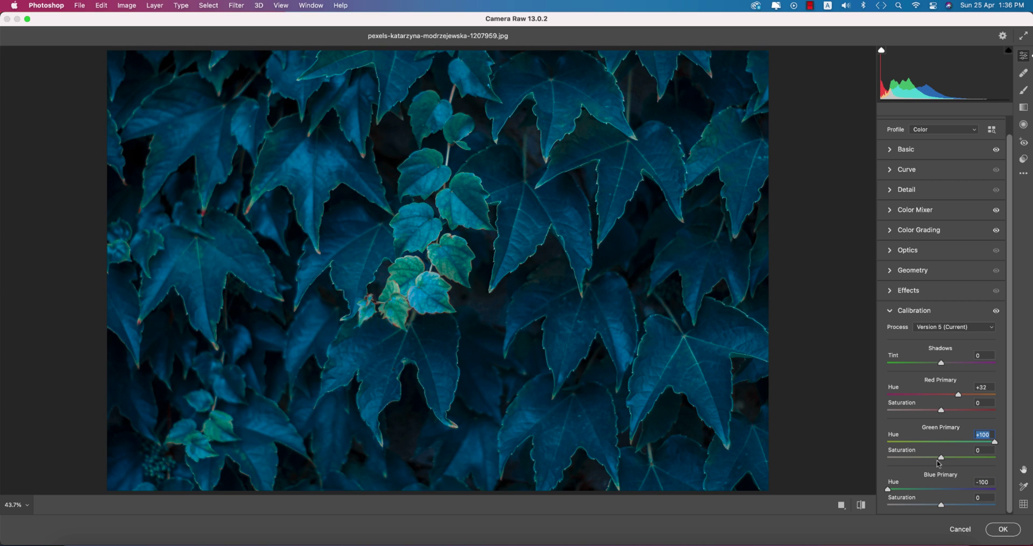
pyautogui.moveTo(940, 458)
pyautogui.mouseDown()
pyautogui.moveTo(856, 458)
pyautogui.moveTo(943, 462)
pyautogui.moveTo(928, 458)
pyautogui.mouseUp()
pyautogui.moveTo(958, 397); pyautogui.dragTo(984, 396)
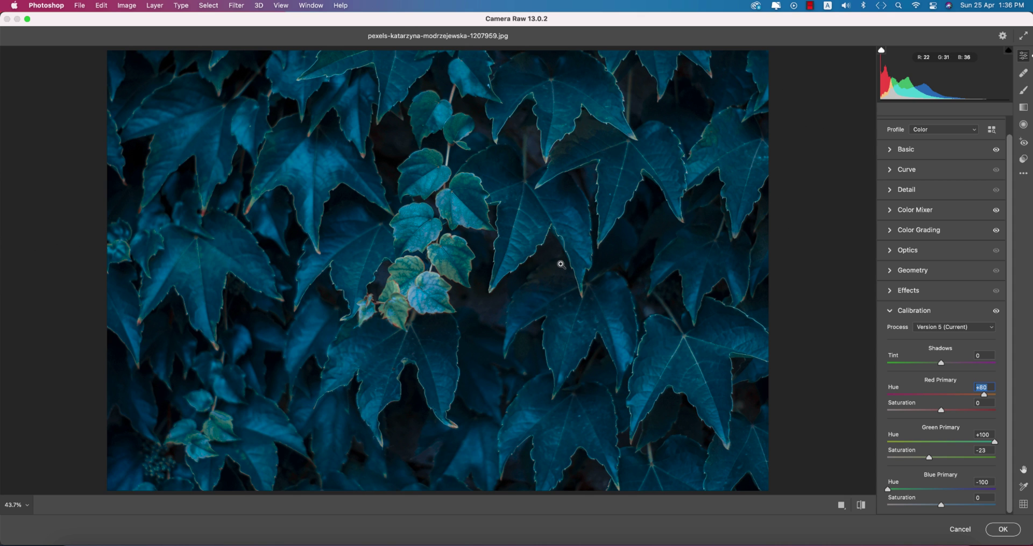
# - Apply the Camera Raw adjustments to the leaf layer and compare it with the original Background by toggling the layer's visibility
pyautogui.click(1003, 529)
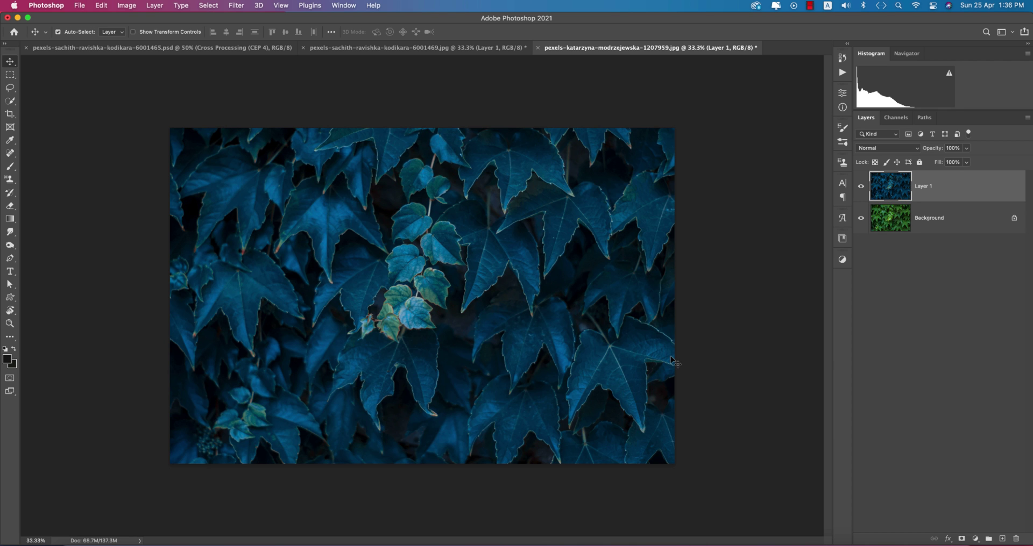
pyautogui.click(860, 186)
pyautogui.click(860, 186)
# - Open the leaf portrait JPG whose name ends in 3754290 from the 21-4-21 folder
pyautogui.click(85, 6)
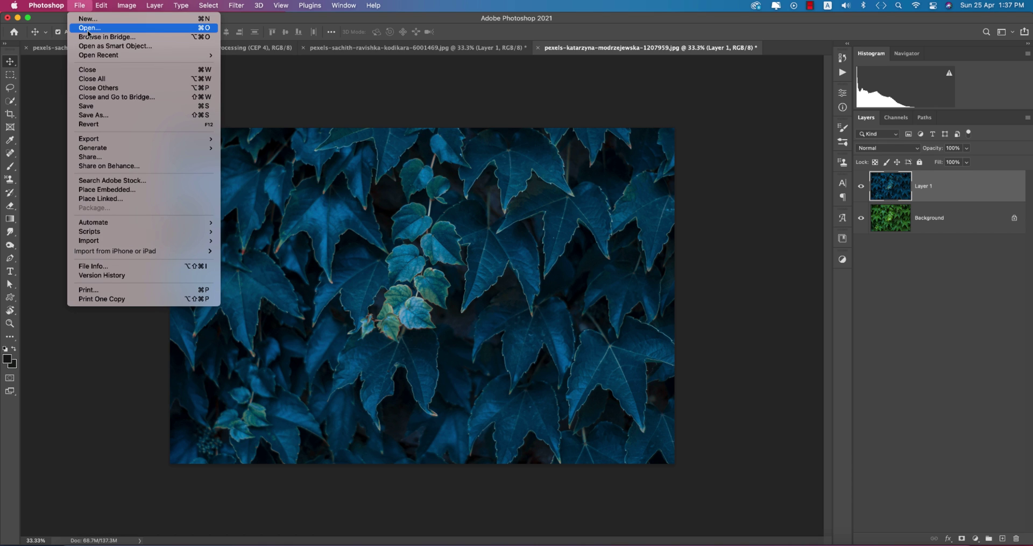
pyautogui.click(85, 6)
pyautogui.press('super+o')
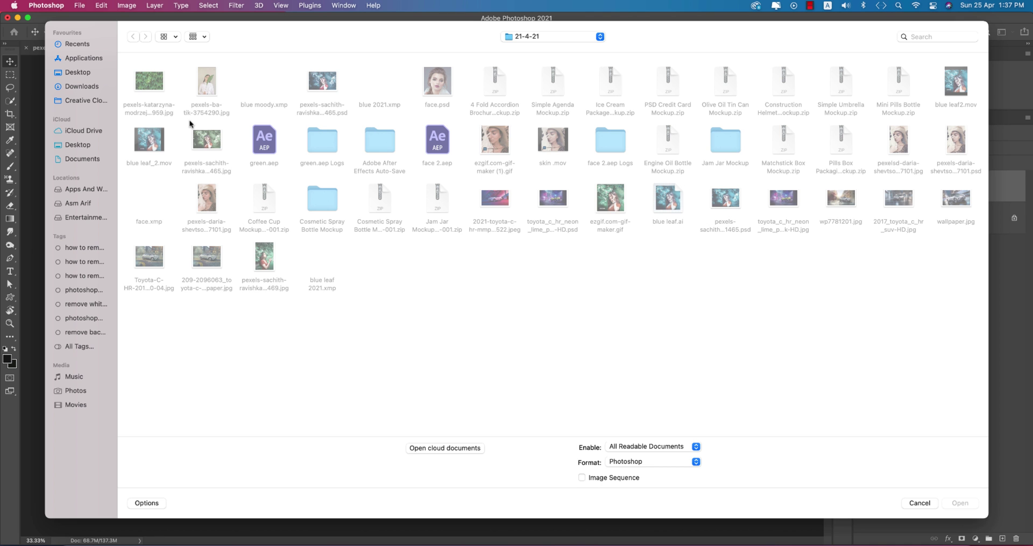
pyautogui.click(209, 92)
pyautogui.click(959, 503)
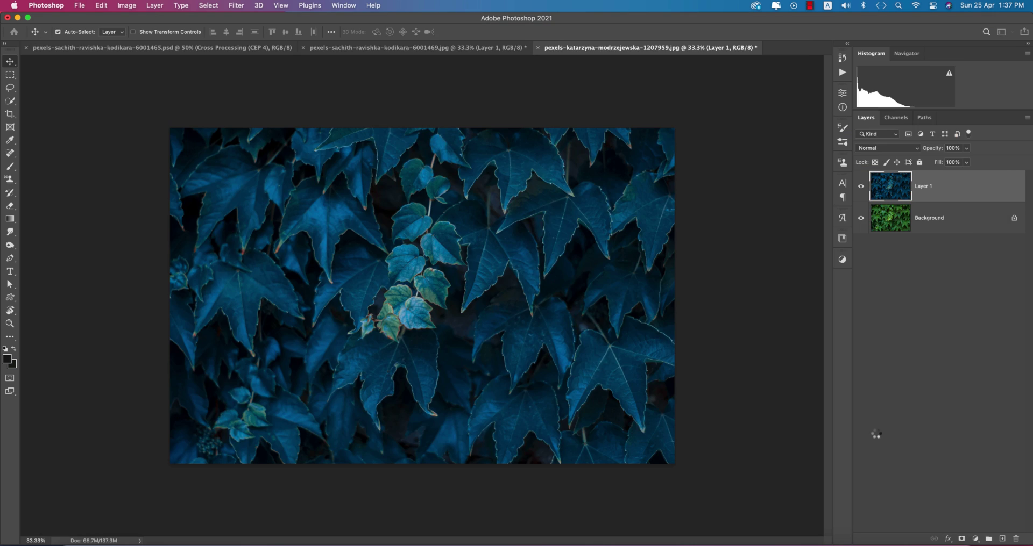
# - Duplicate the leaf portrait's Background layer and load the saved settings file blue 2021.xmp onto the copy in Camera Raw
pyautogui.press('super+j')
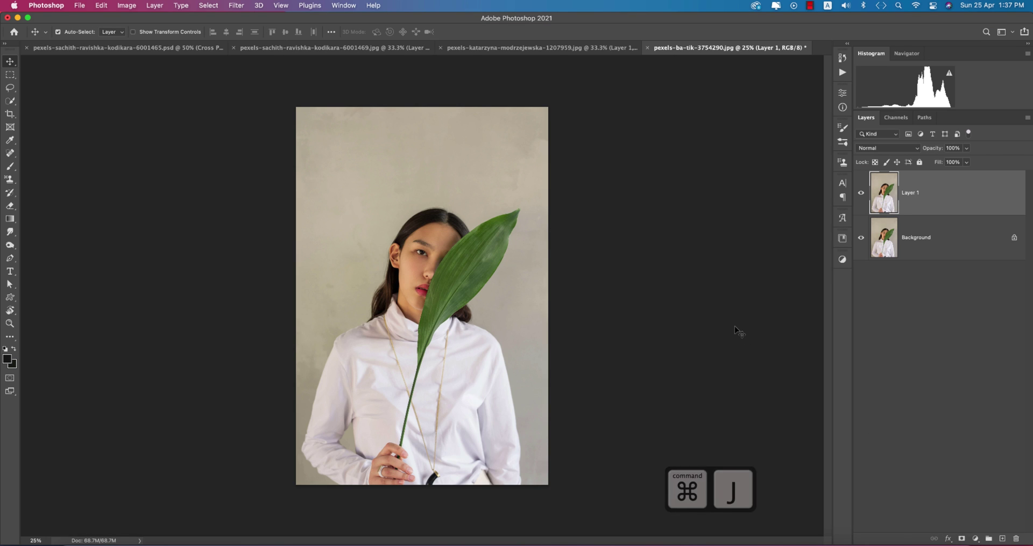
pyautogui.click(243, 6)
pyautogui.click(298, 87)
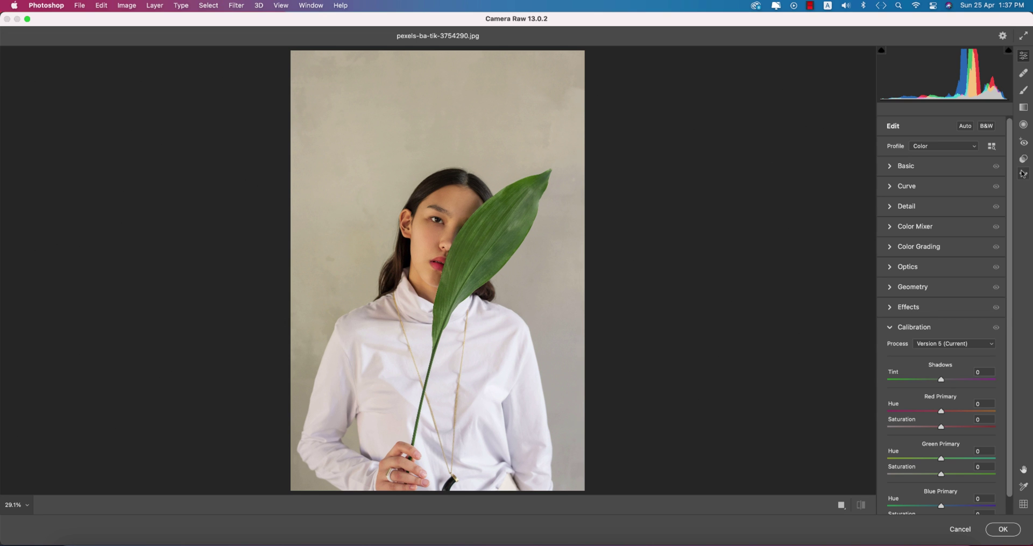
pyautogui.click(1023, 174)
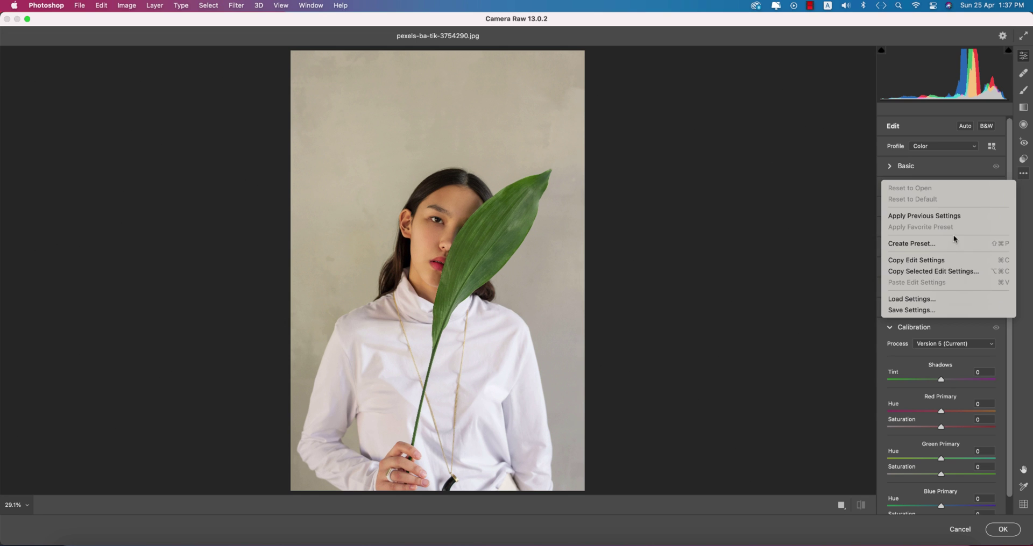
pyautogui.click(909, 301)
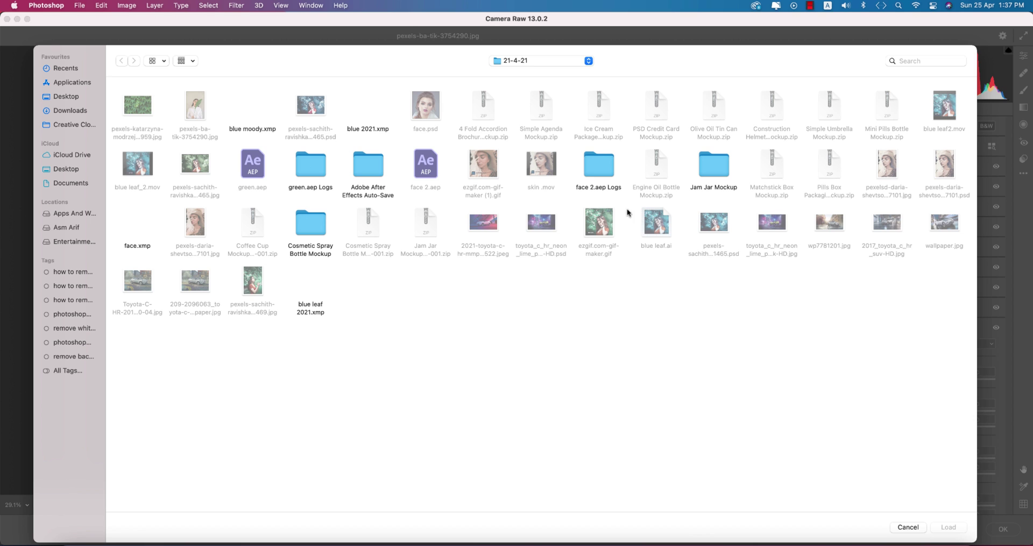
pyautogui.doubleClick(381, 131)
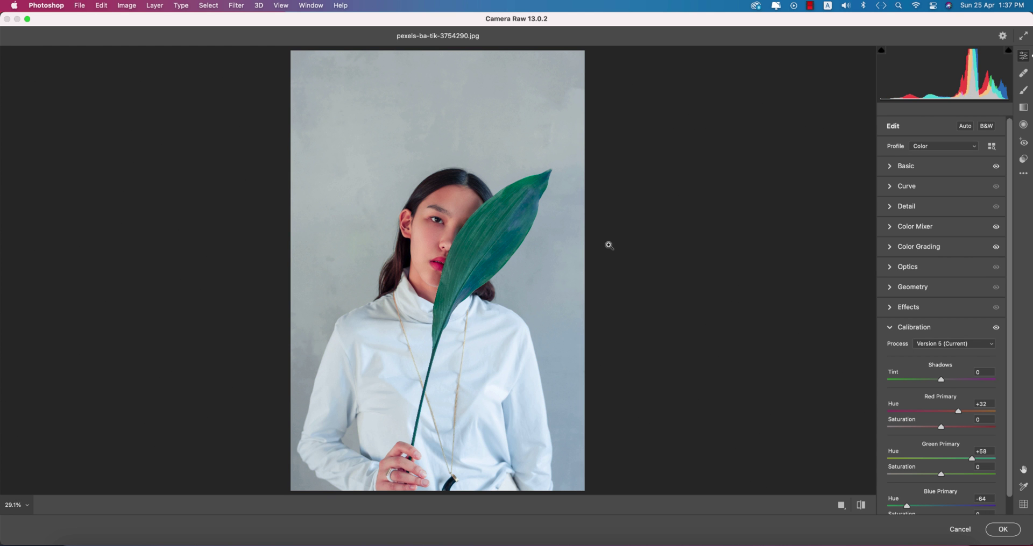
# - In Calibration, set Blue Primary hue to -100 and Green Primary hue to +100, then compare before and after and apply the adjustments
pyautogui.moveTo(911, 508); pyautogui.dragTo(963, 509)
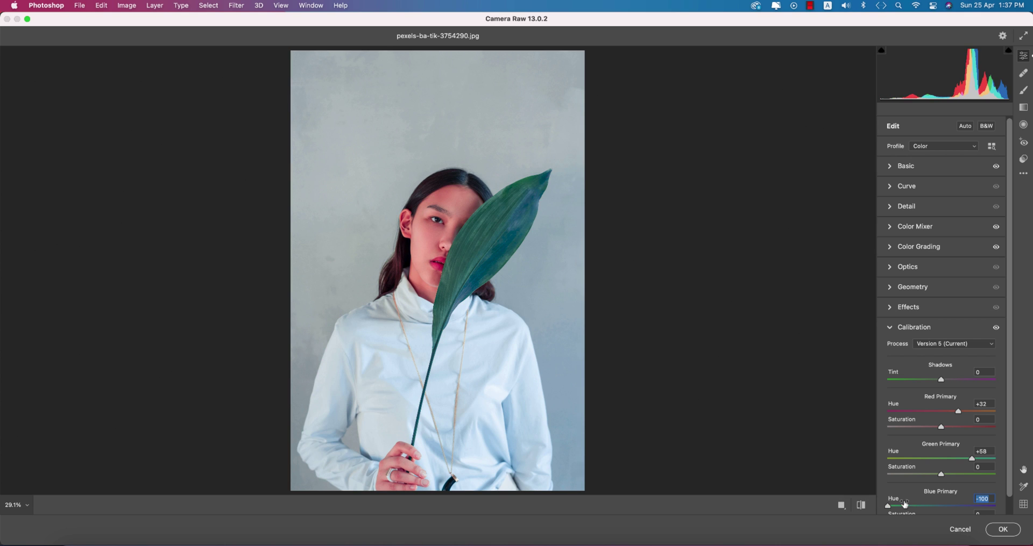
pyautogui.moveTo(971, 459); pyautogui.dragTo(1022, 466)
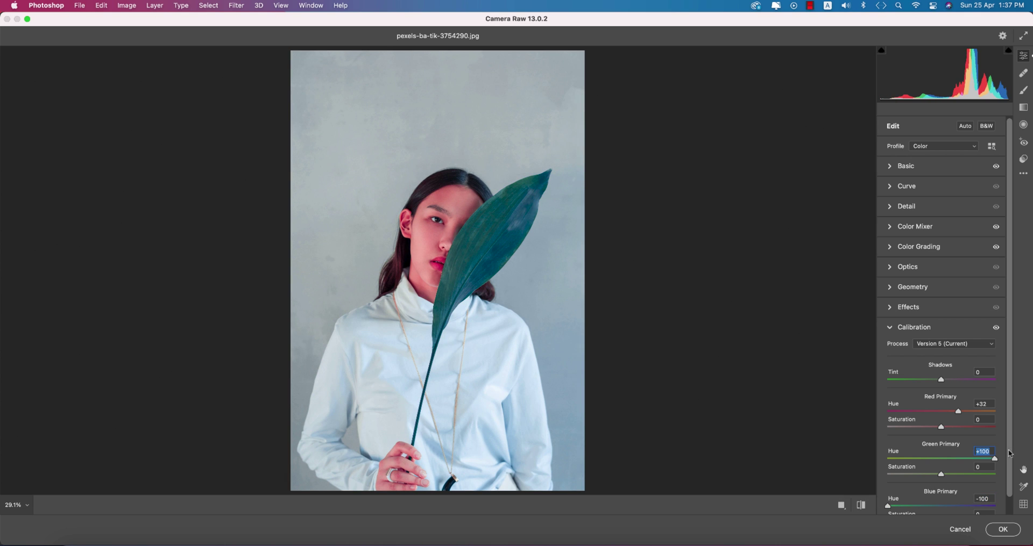
pyautogui.click(859, 505)
pyautogui.click(859, 505)
pyautogui.click(1002, 530)
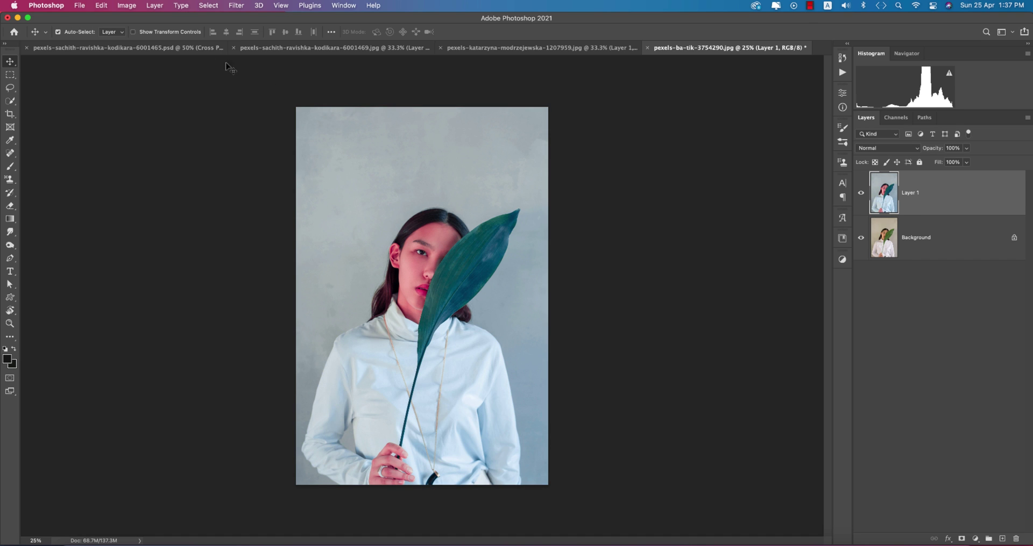
# - Switch through the other open documents to view the finished blue-toned portrait whose file name ends in 6001469
pyautogui.click(199, 49)
pyautogui.click(335, 48)
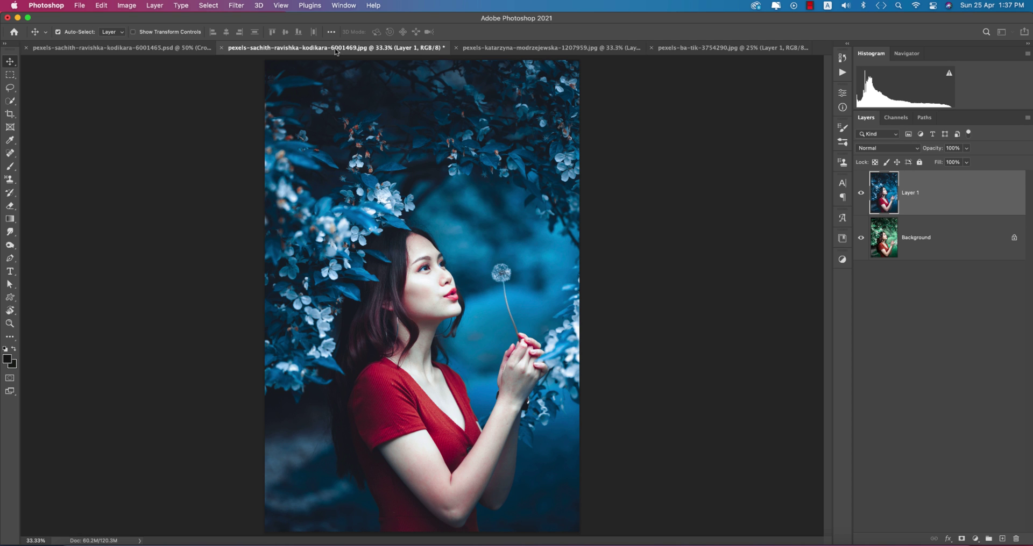